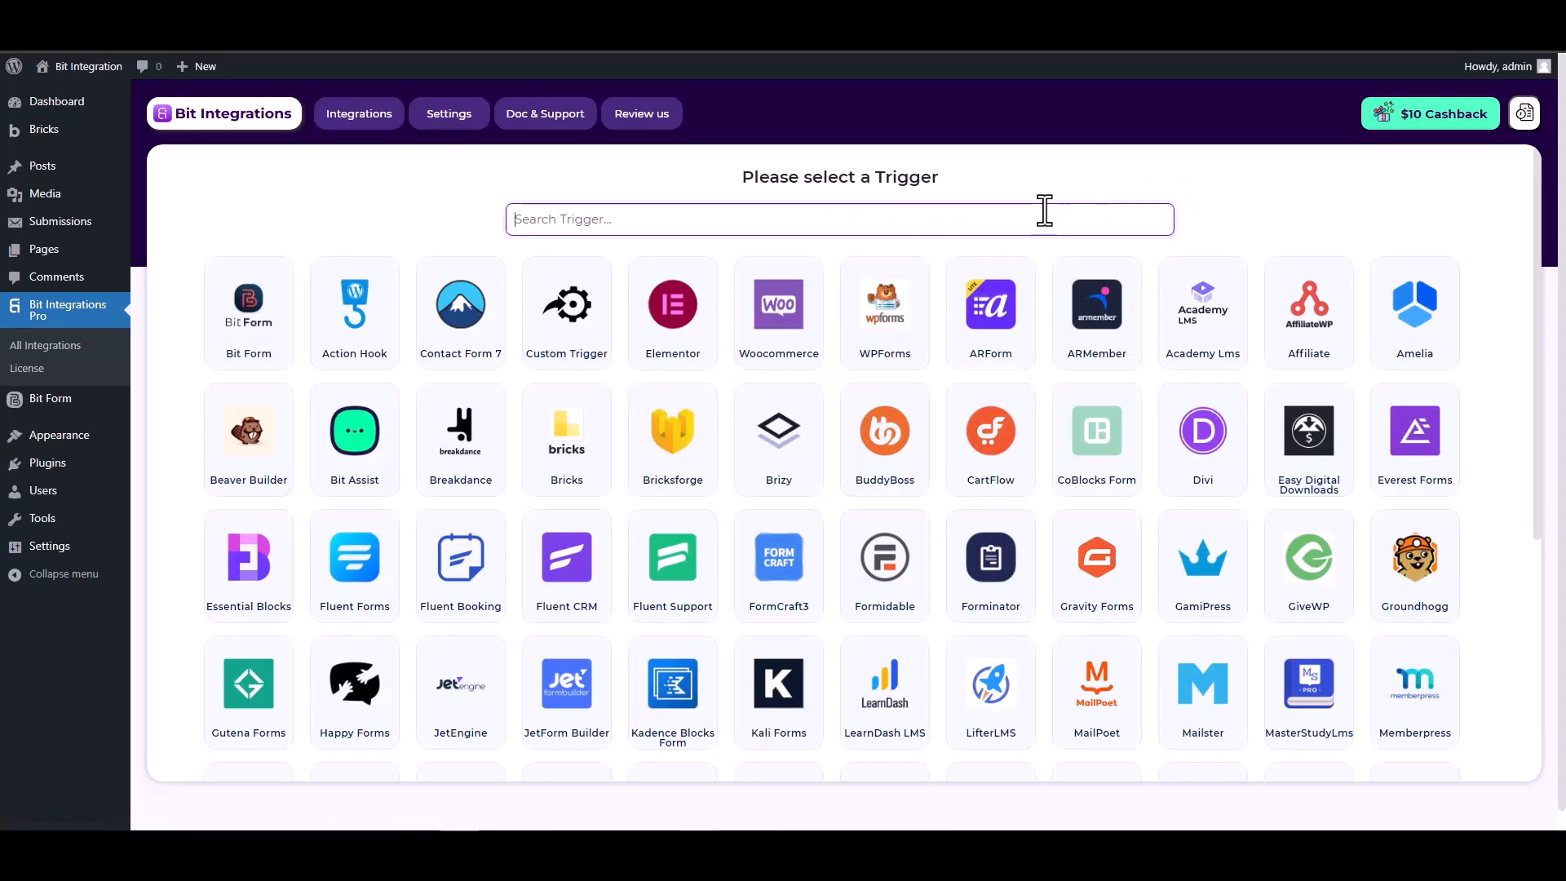
- Search 'bric' and select Bricksforge as the new integration's trigger
{"action": "type", "text": "brick"}
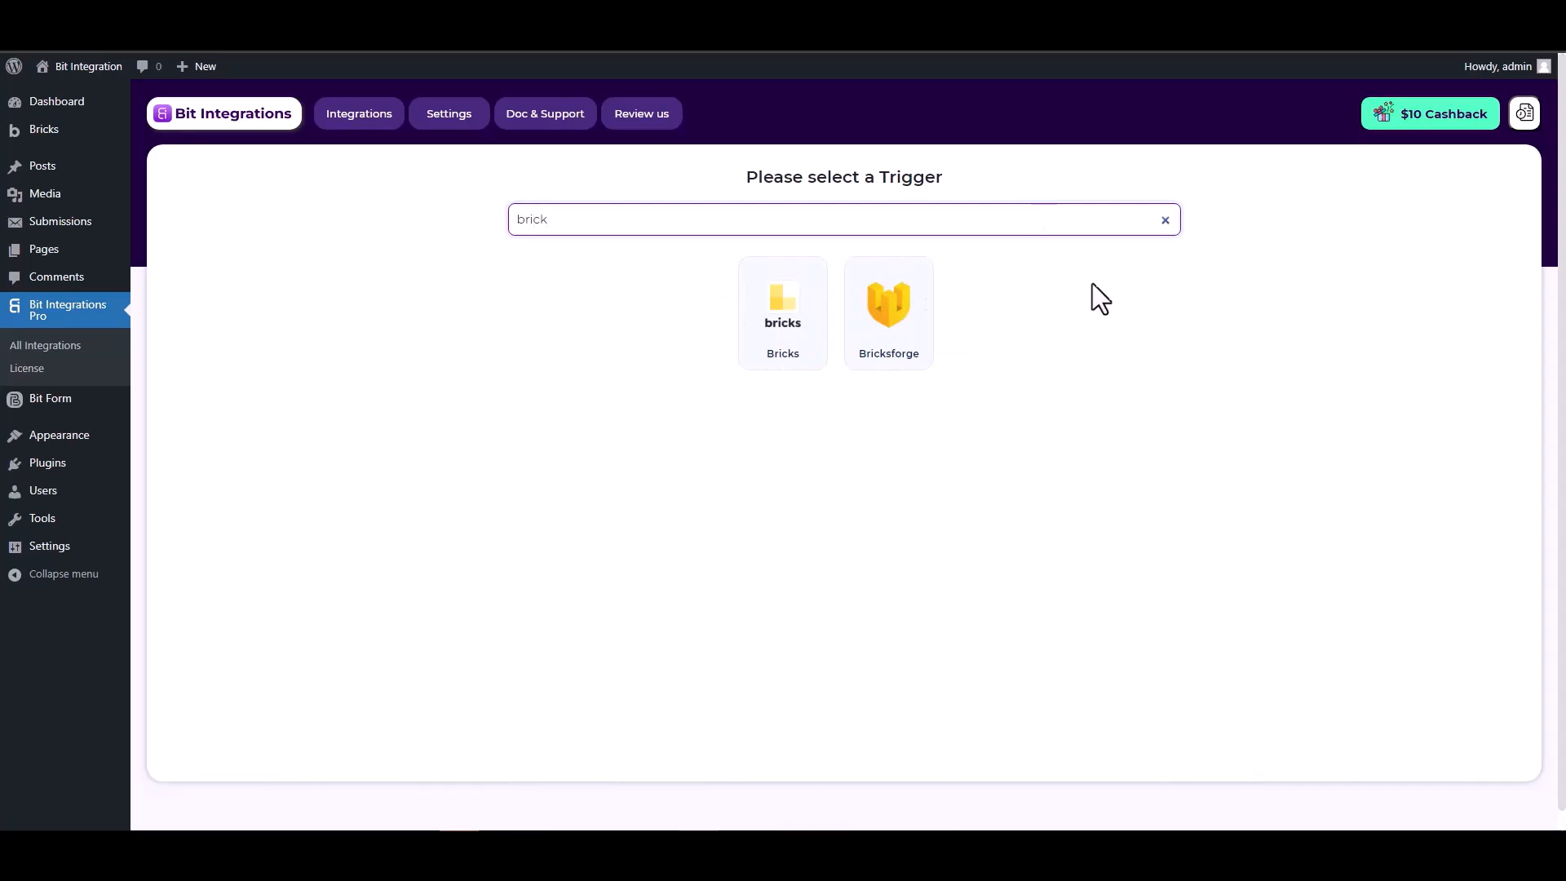
{"action": "left_click", "coordinate": [887, 326]}
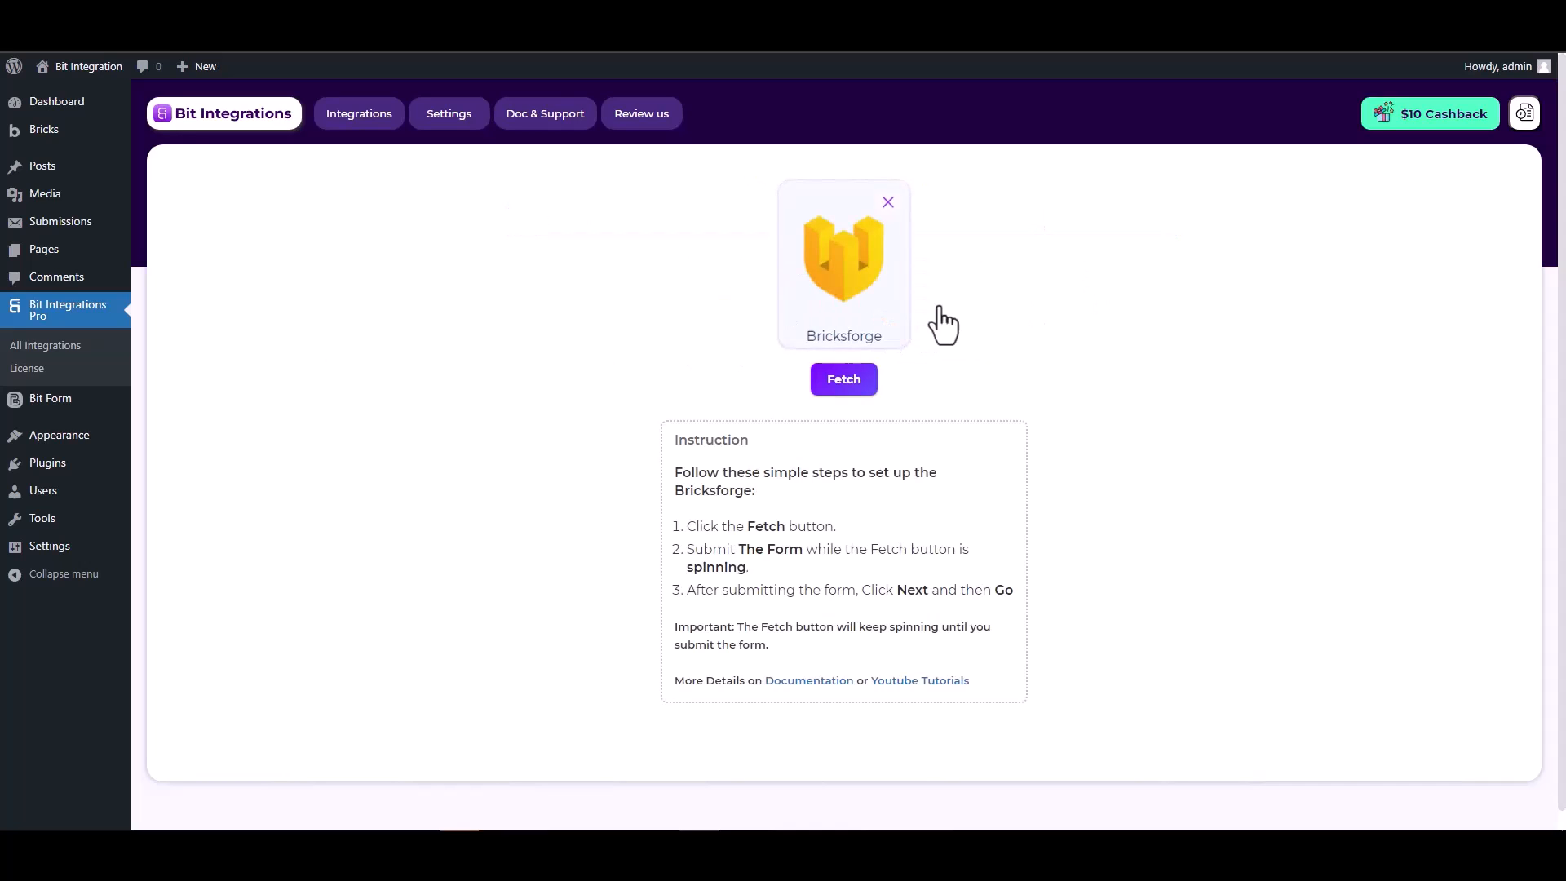
- Wait for a test submission, then submit the Bricks form with a test name, e-mail and phone
{"action": "left_click", "coordinate": [842, 383]}
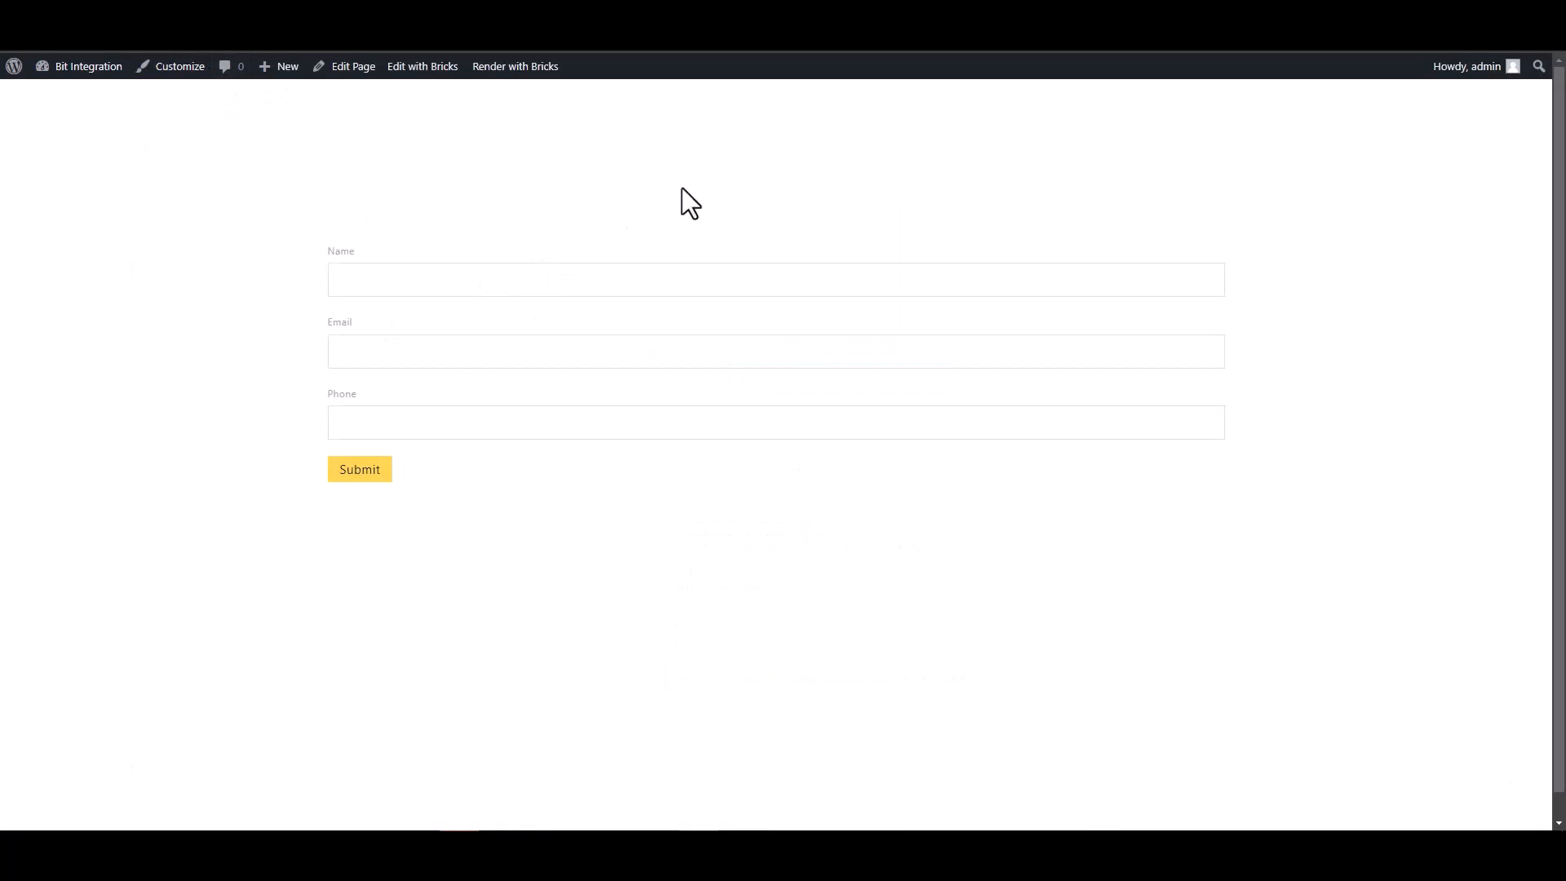
{"action": "left_click", "coordinate": [1094, 280]}
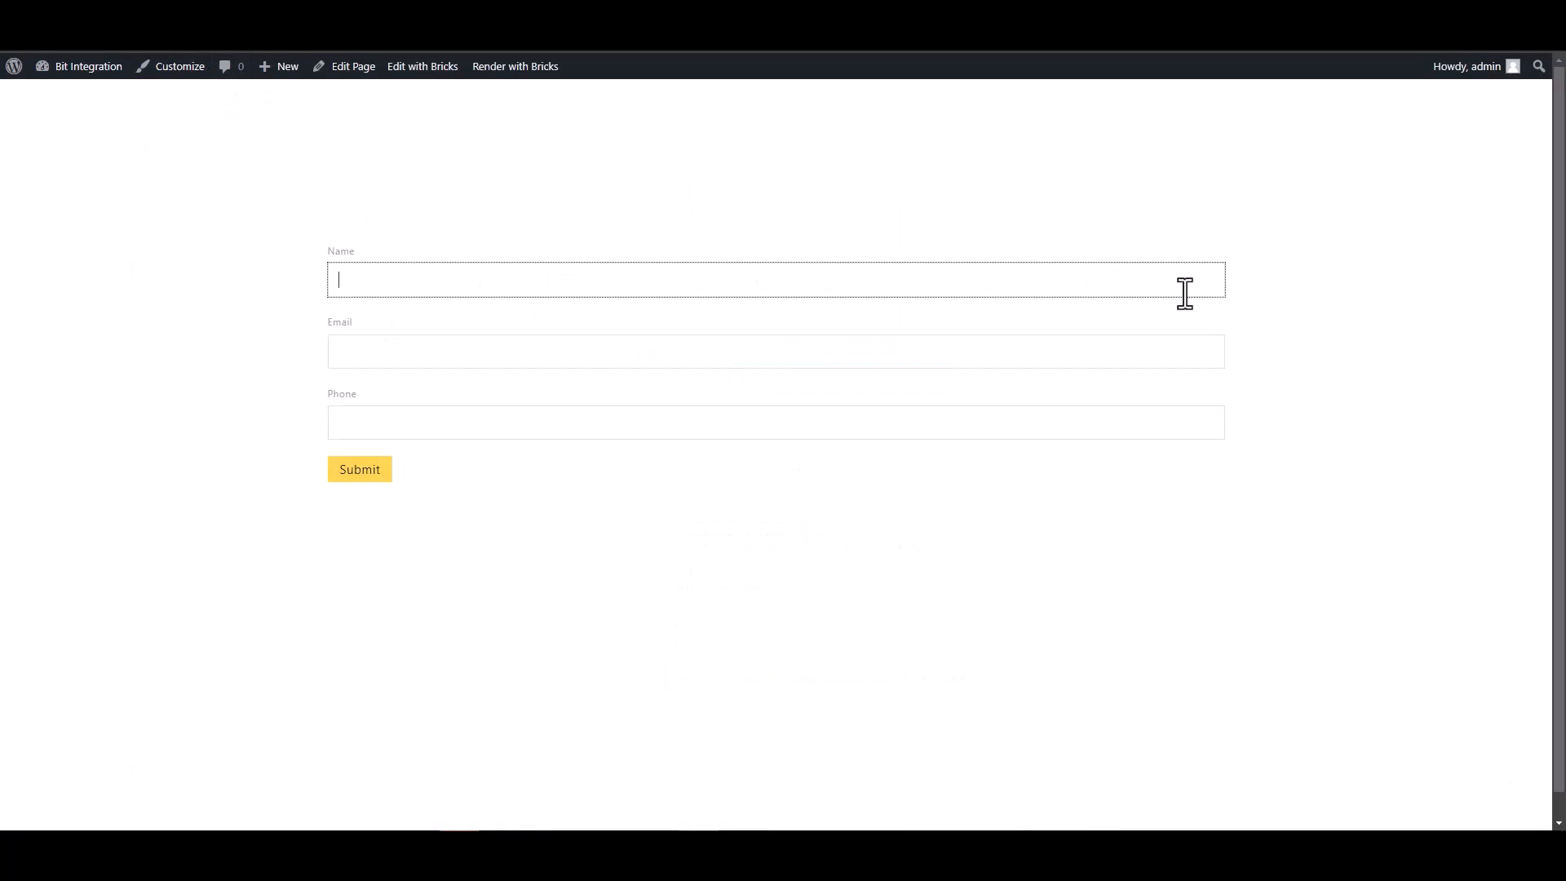
{"action": "type", "text": "te"}
{"action": "left_click", "coordinate": [1195, 348]}
{"action": "type", "text": "test@gmail.com"}
{"action": "left_click", "coordinate": [1095, 421]}
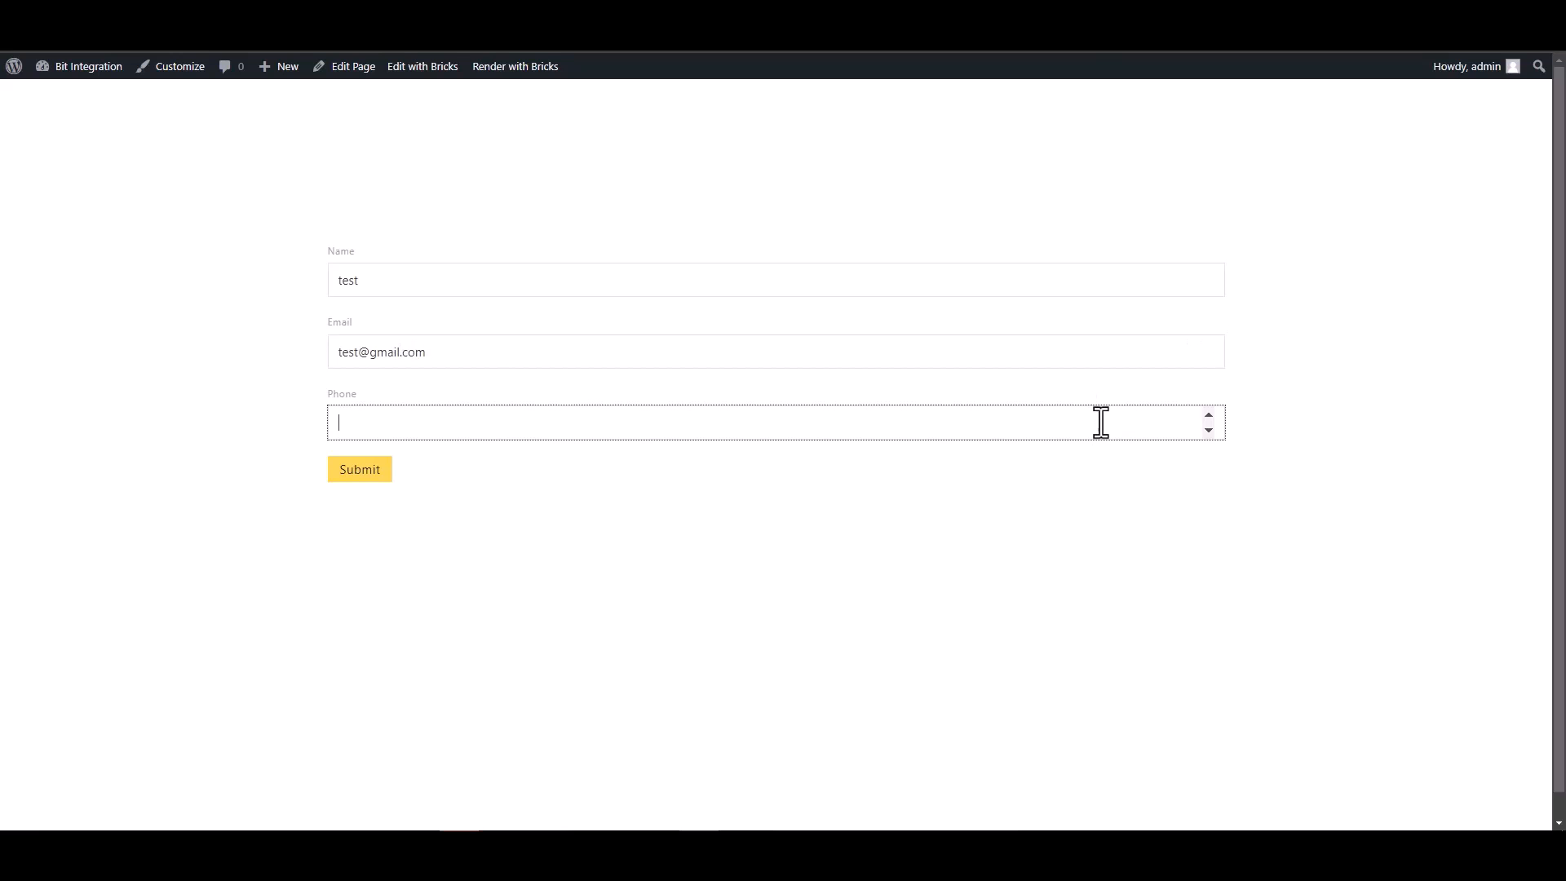
{"action": "type", "text": "123456"}
{"action": "left_click", "coordinate": [369, 473]}
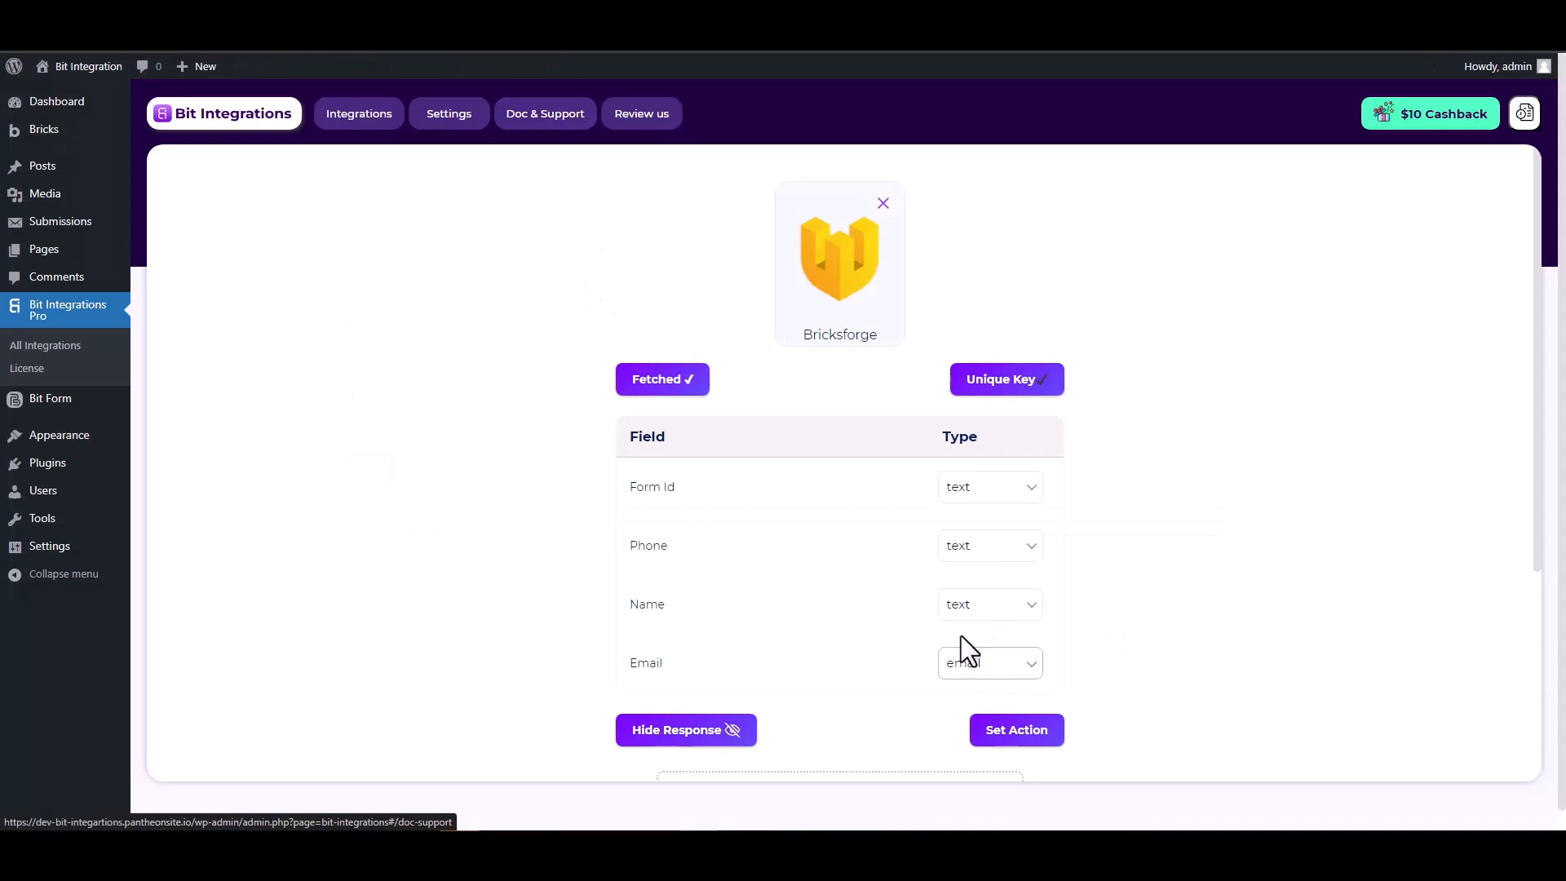
- Proceed to actions, search 'dis' and choose Discord as the action
{"action": "scroll", "coordinate": [962, 632], "scroll_direction": "down", "scroll_amount": 2}
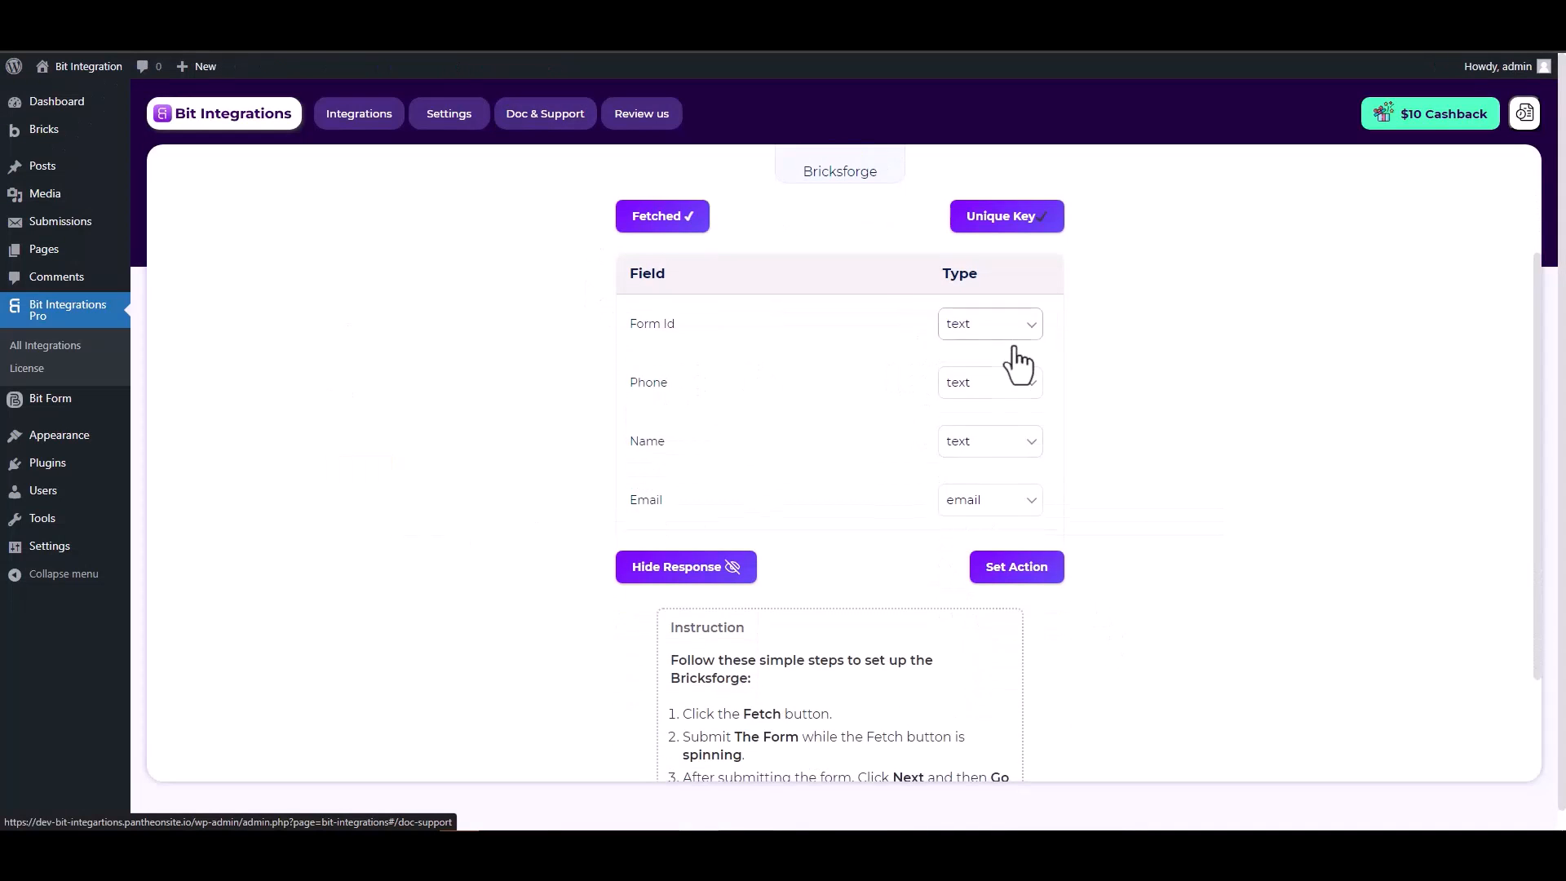
{"action": "scroll", "coordinate": [1120, 399], "scroll_direction": "up", "scroll_amount": 2}
{"action": "scroll", "coordinate": [1119, 398], "scroll_direction": "down", "scroll_amount": 1}
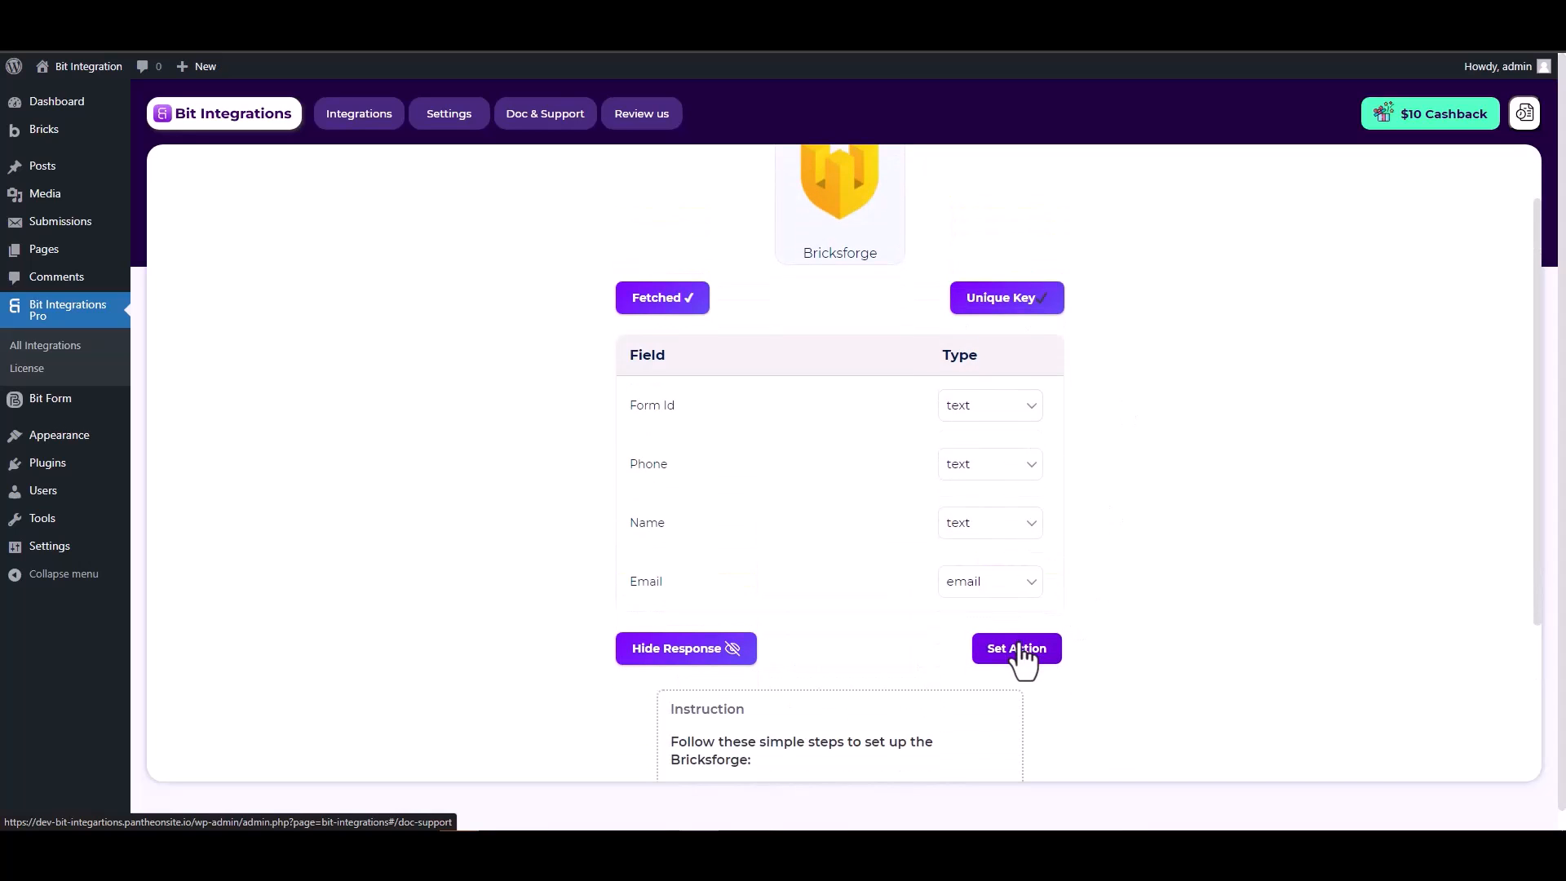
{"action": "left_click", "coordinate": [1018, 648]}
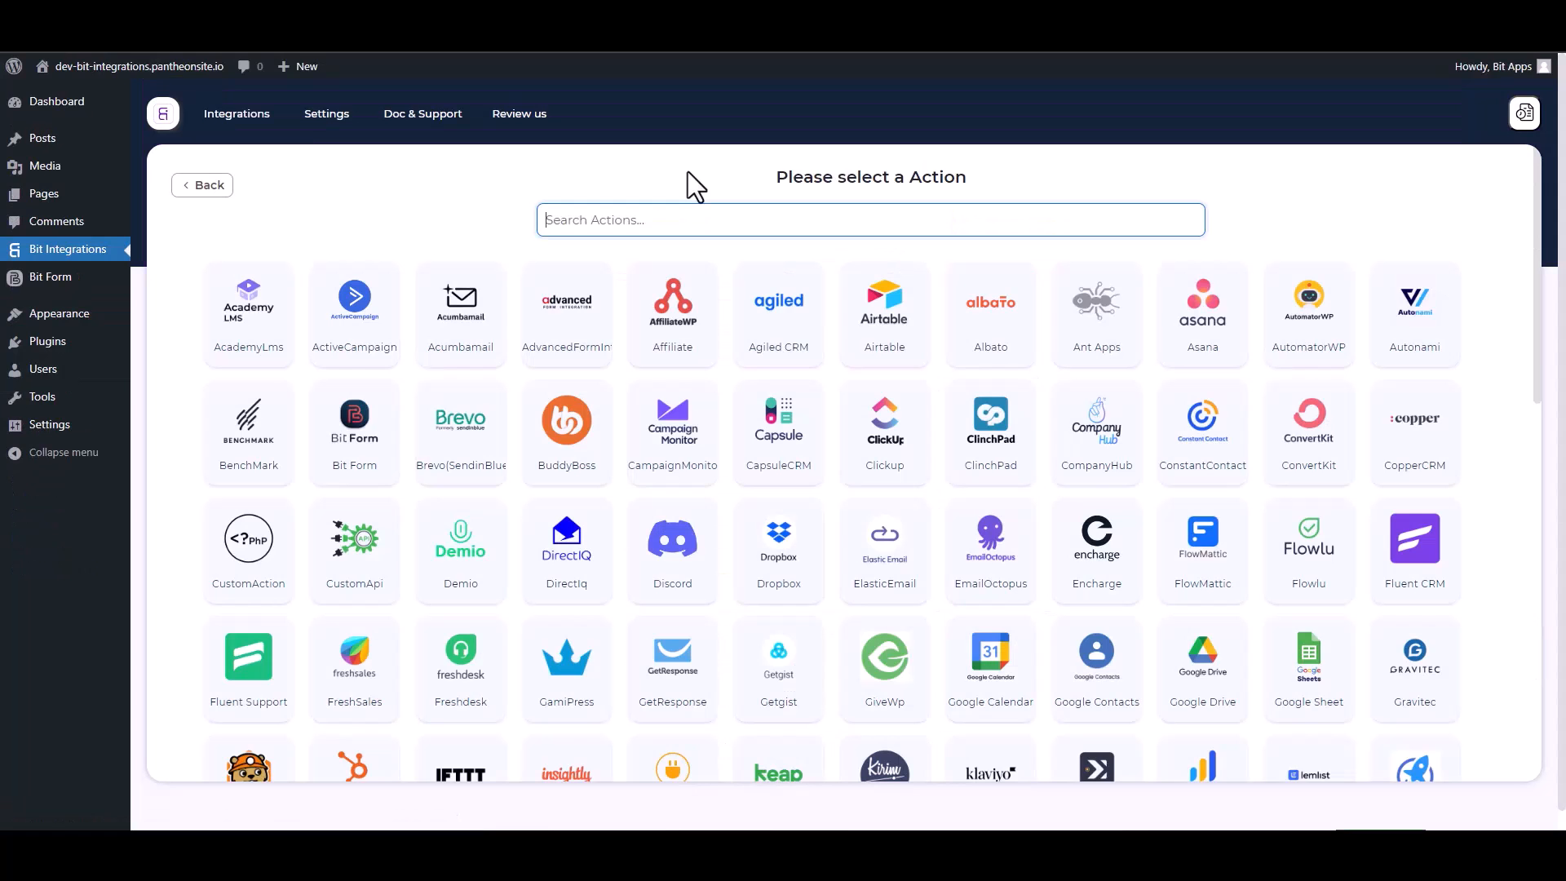
{"action": "type", "text": "dis"}
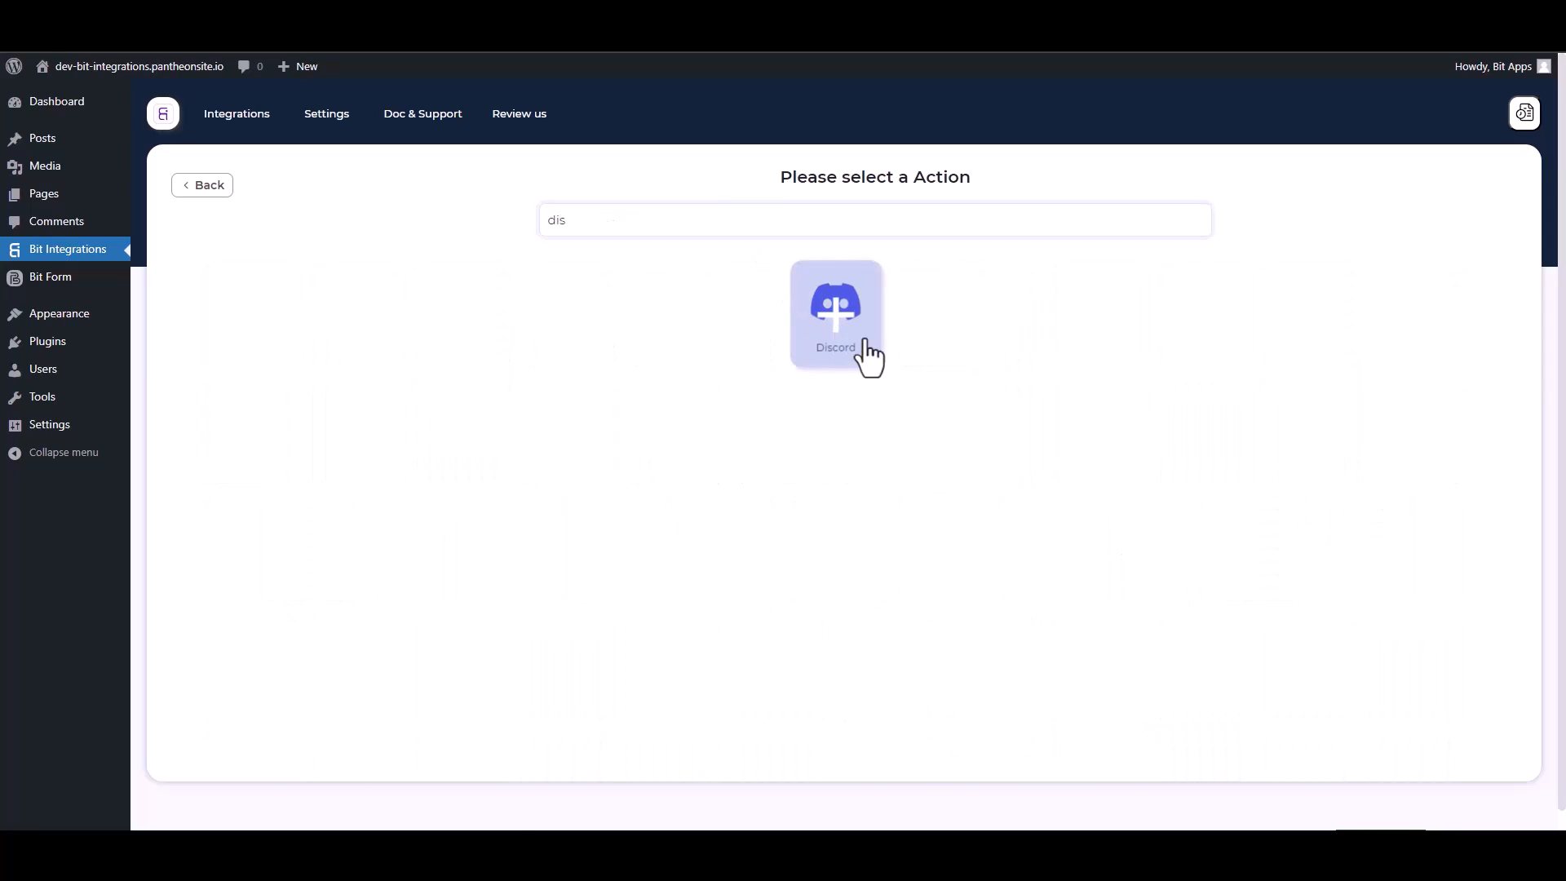
{"action": "left_click", "coordinate": [870, 357]}
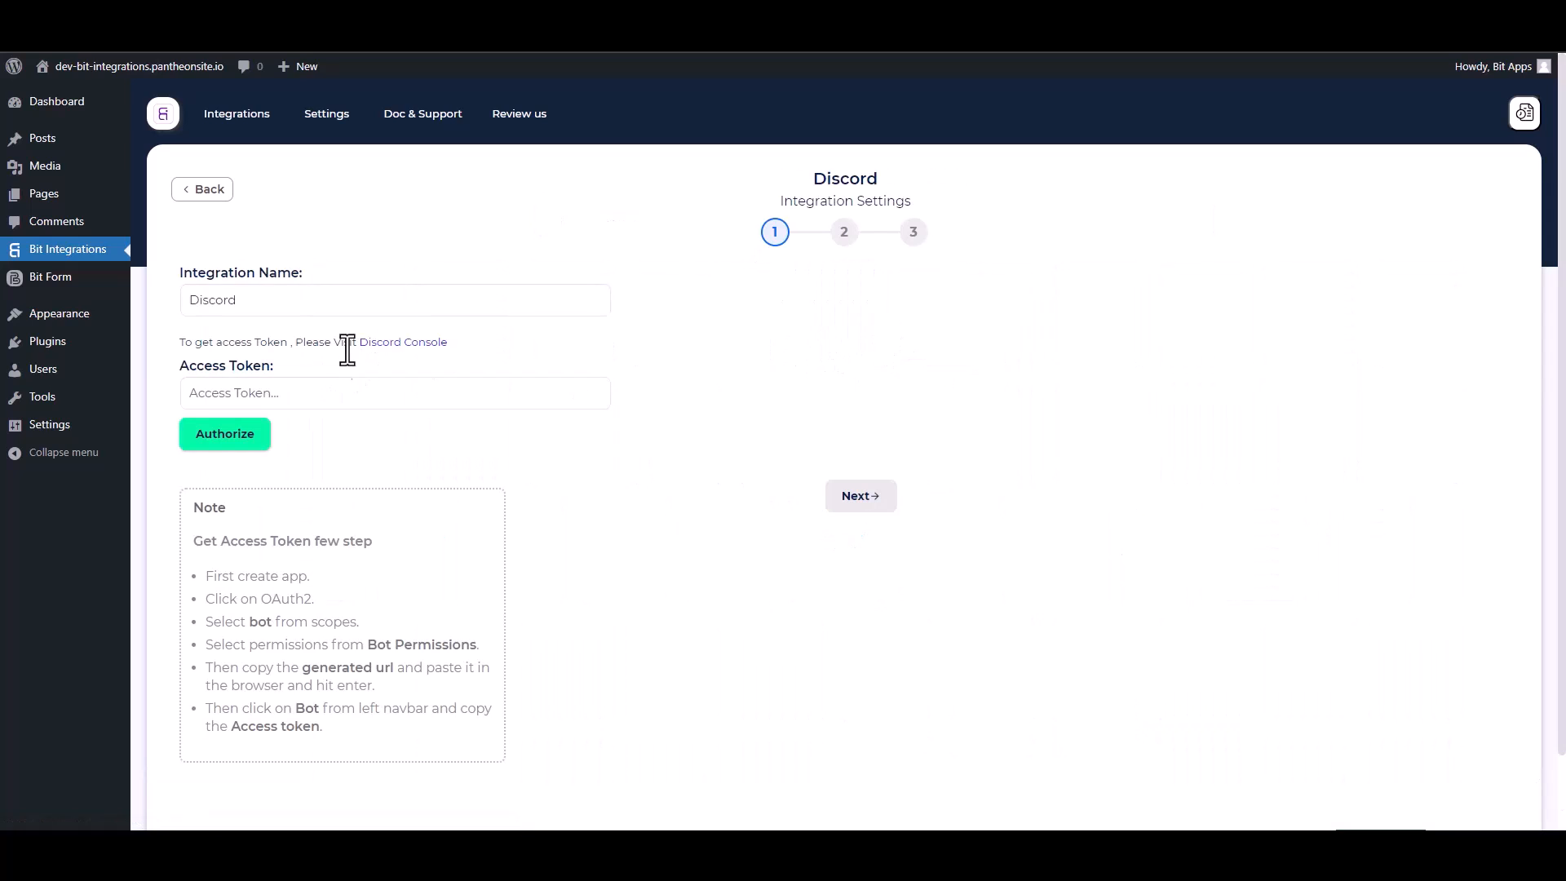
- In the Discord developer console, create an application named 'Bit Integrations', accepting the terms
{"action": "left_click", "coordinate": [407, 347]}
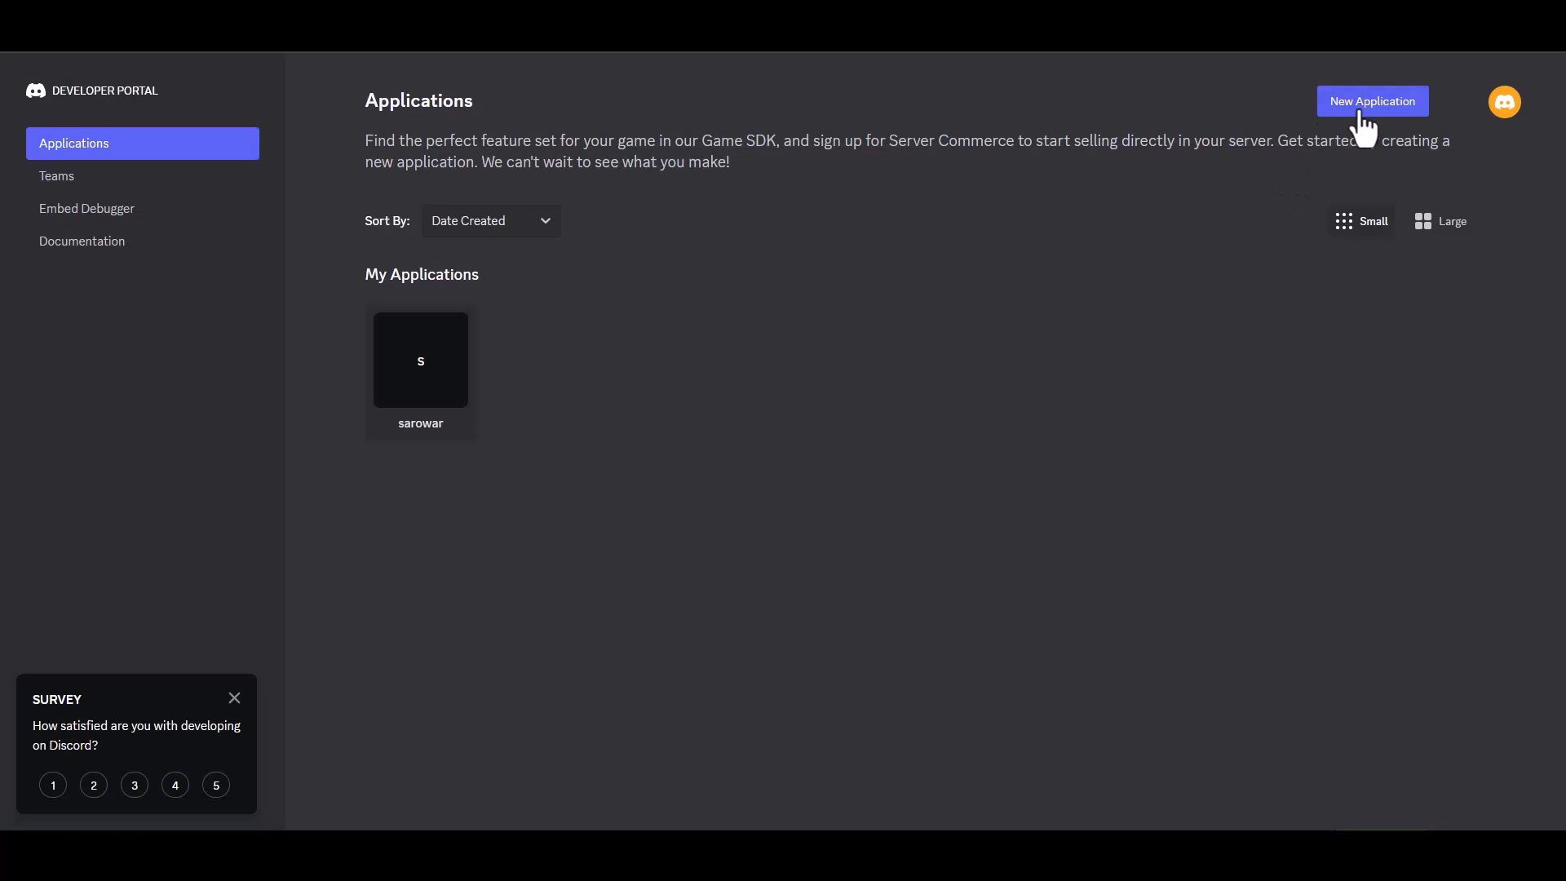
{"action": "left_click", "coordinate": [1358, 109]}
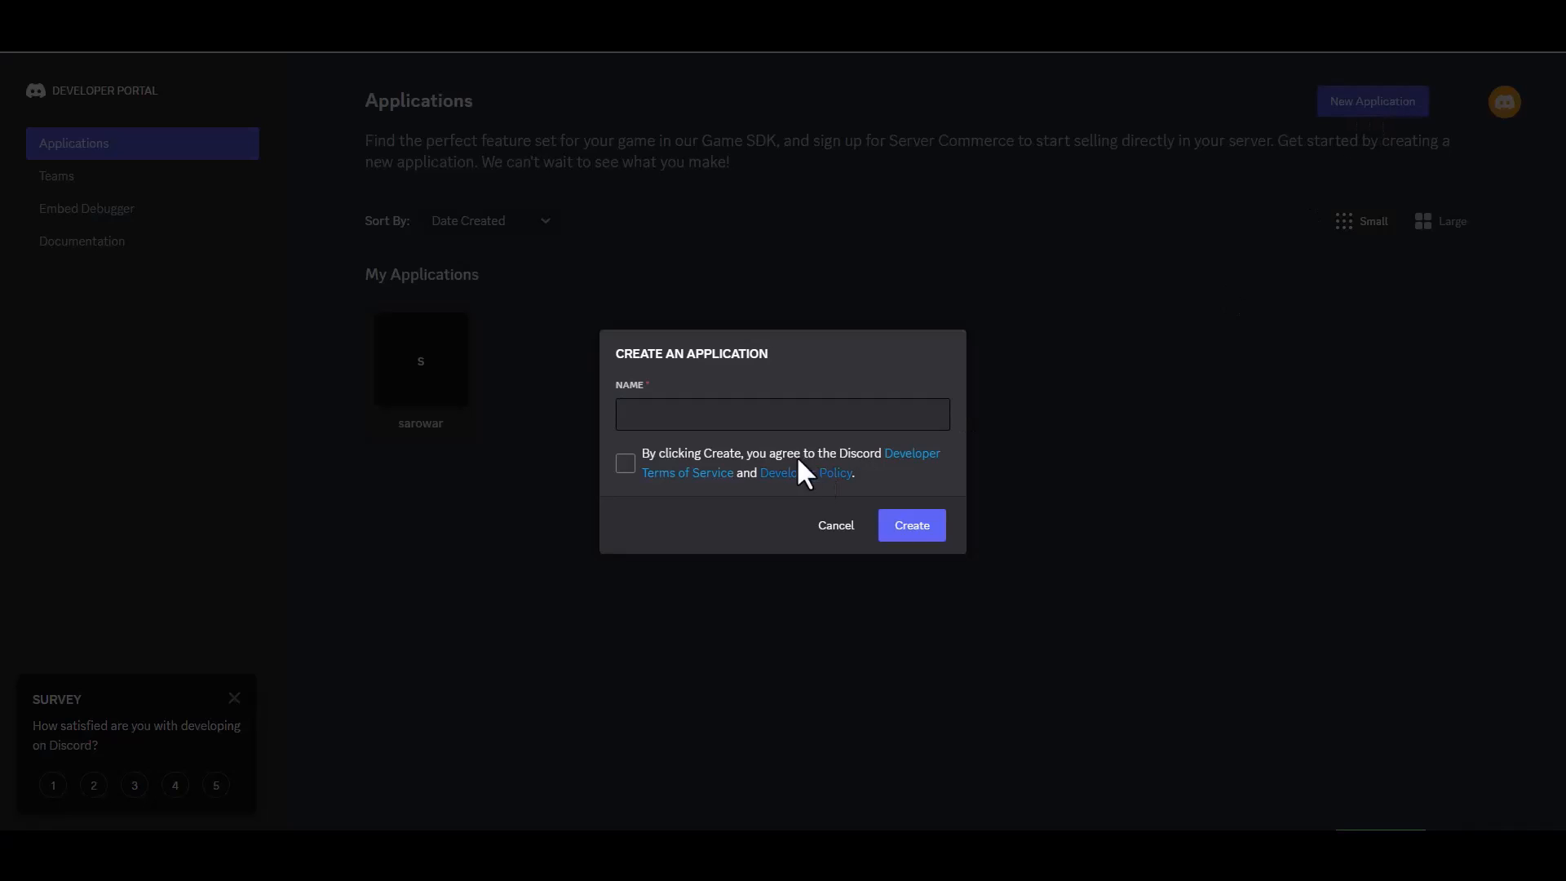
{"action": "left_click", "coordinate": [702, 414]}
{"action": "type", "text": "B"}
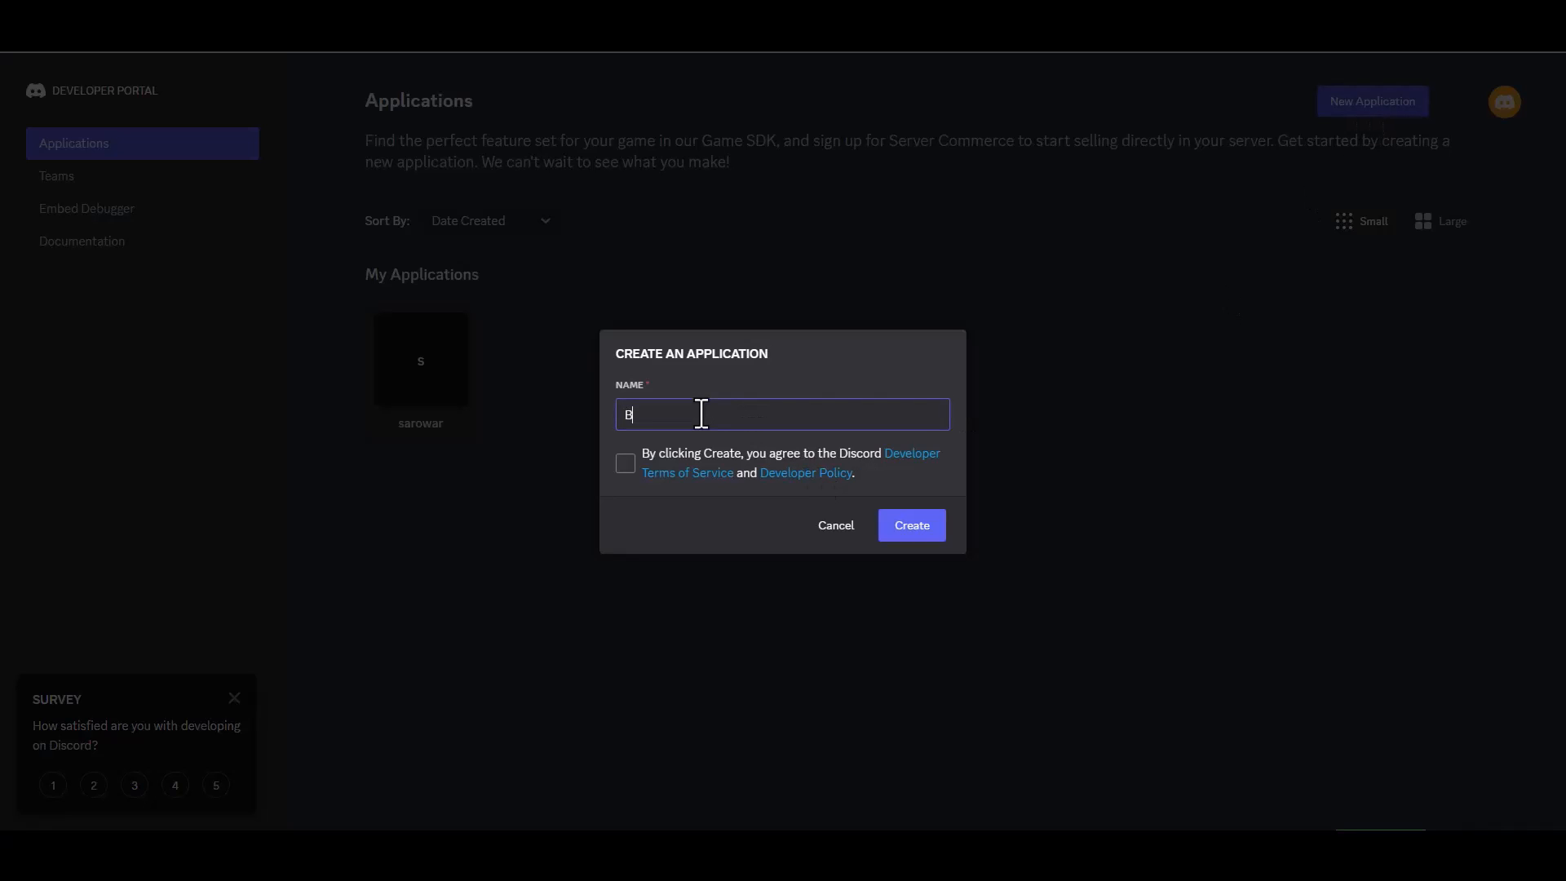
{"action": "type", "text": "it Integrations"}
{"action": "left_click", "coordinate": [627, 468]}
{"action": "left_click", "coordinate": [891, 538]}
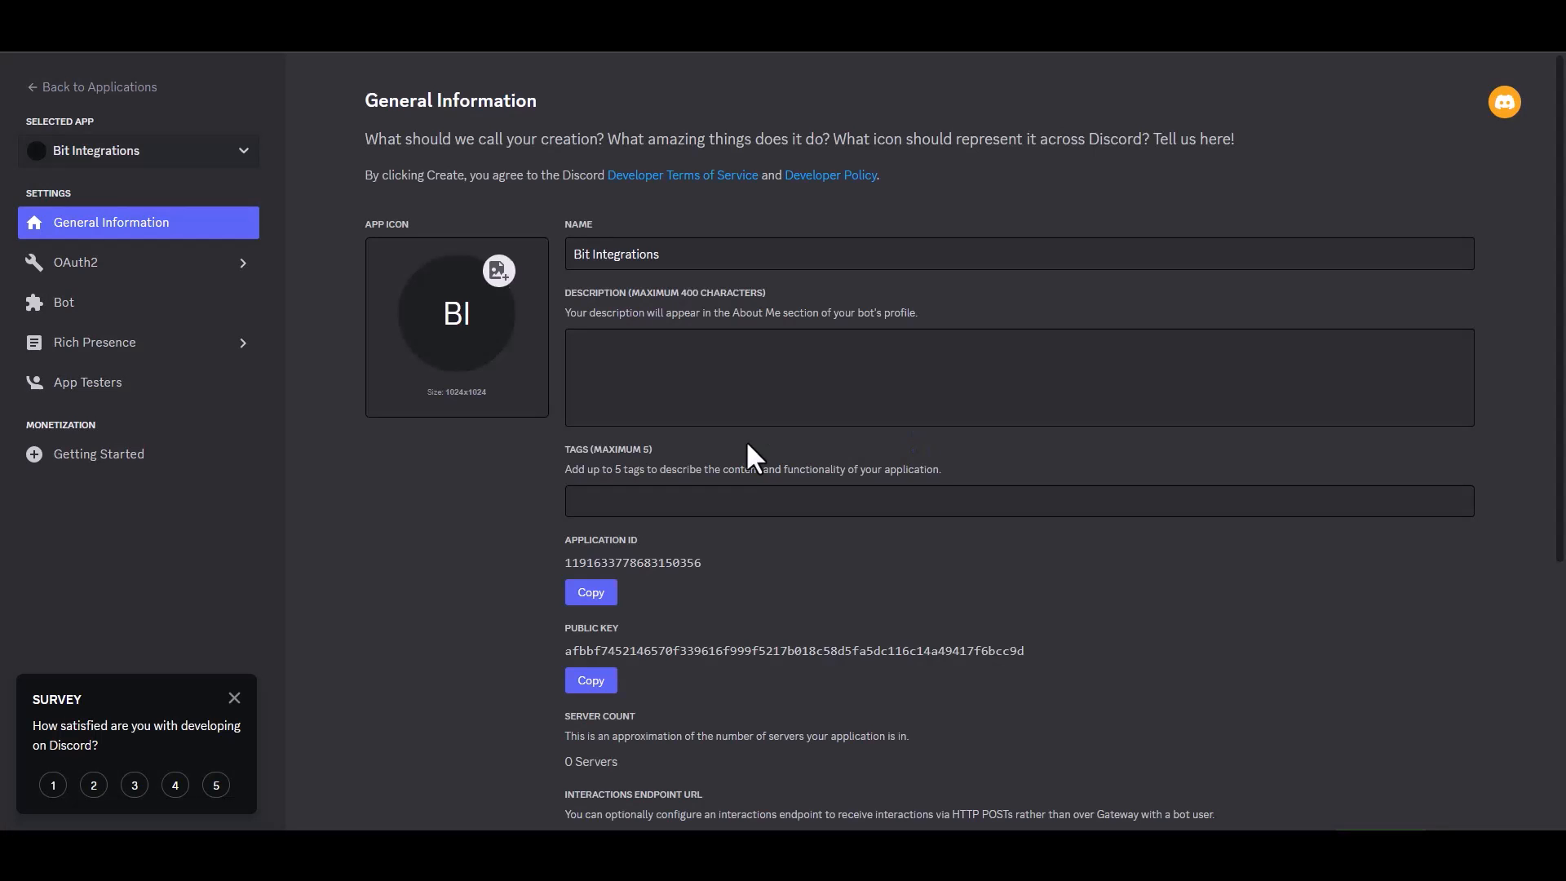
- Generate an OAuth2 bot invite URL with Administrator permission and paste it into the address bar
{"action": "left_click", "coordinate": [106, 266]}
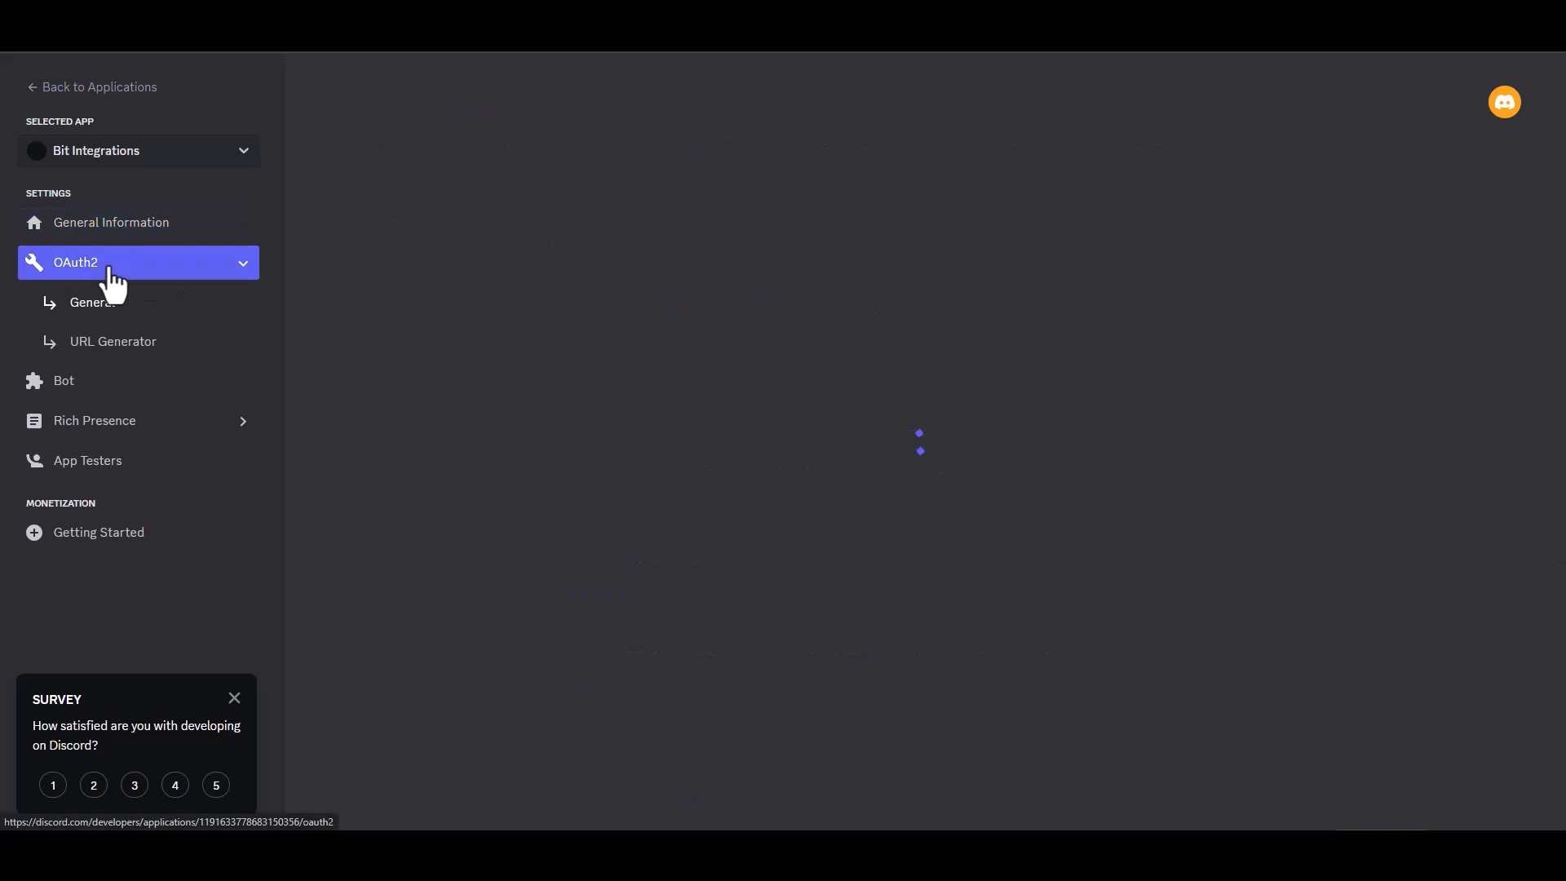
{"action": "left_click", "coordinate": [147, 346]}
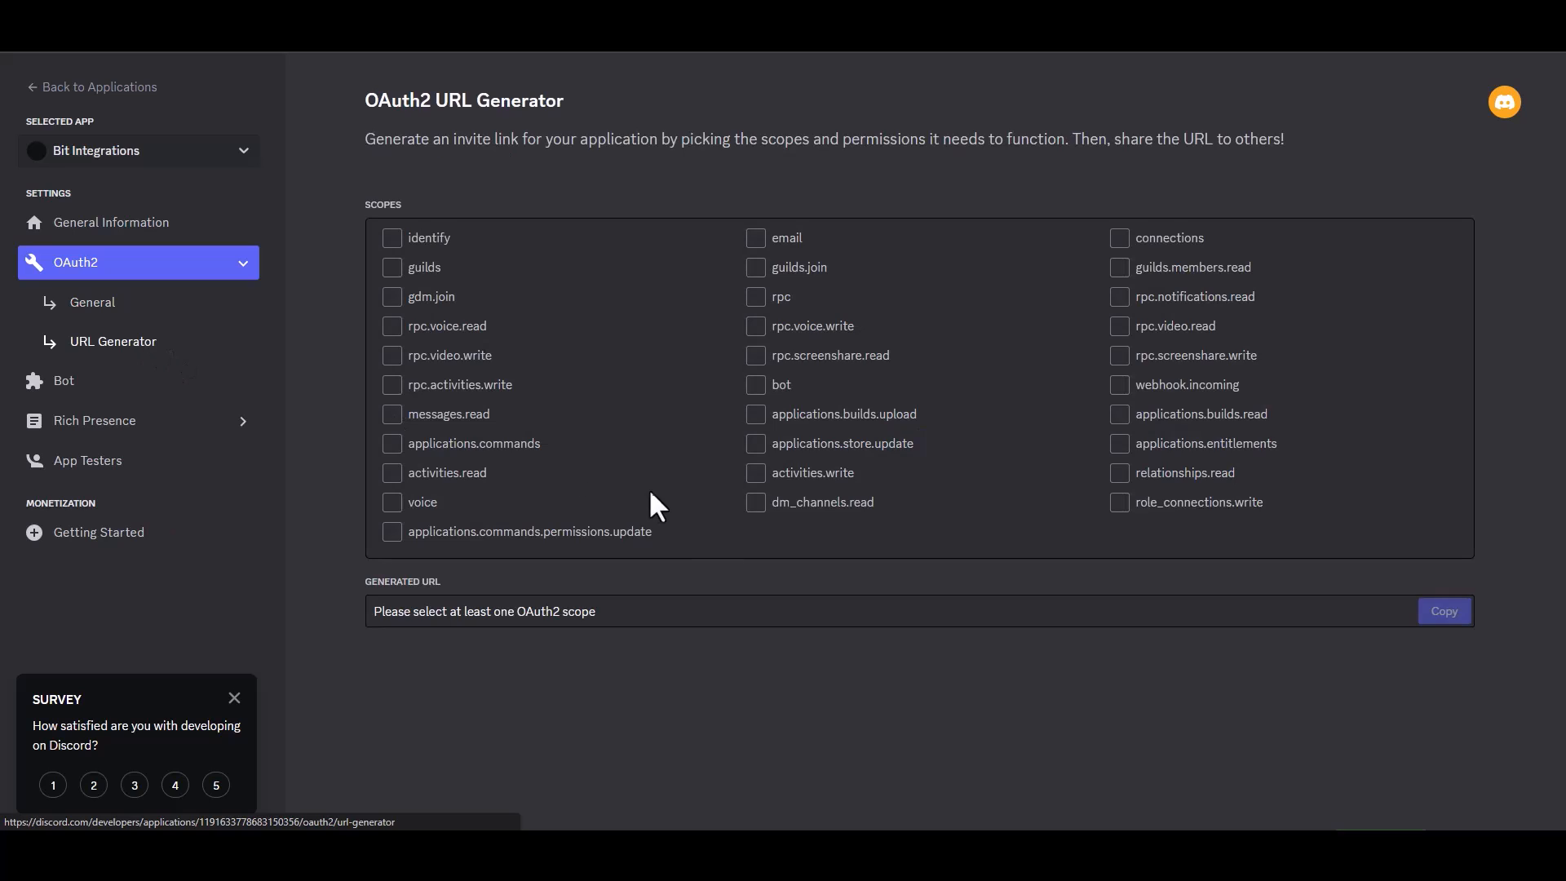
{"action": "left_click", "coordinate": [759, 386]}
{"action": "scroll", "coordinate": [871, 451], "scroll_direction": "down", "scroll_amount": 4}
{"action": "left_click", "coordinate": [393, 341]}
{"action": "scroll", "coordinate": [920, 440], "scroll_direction": "down", "scroll_amount": 2}
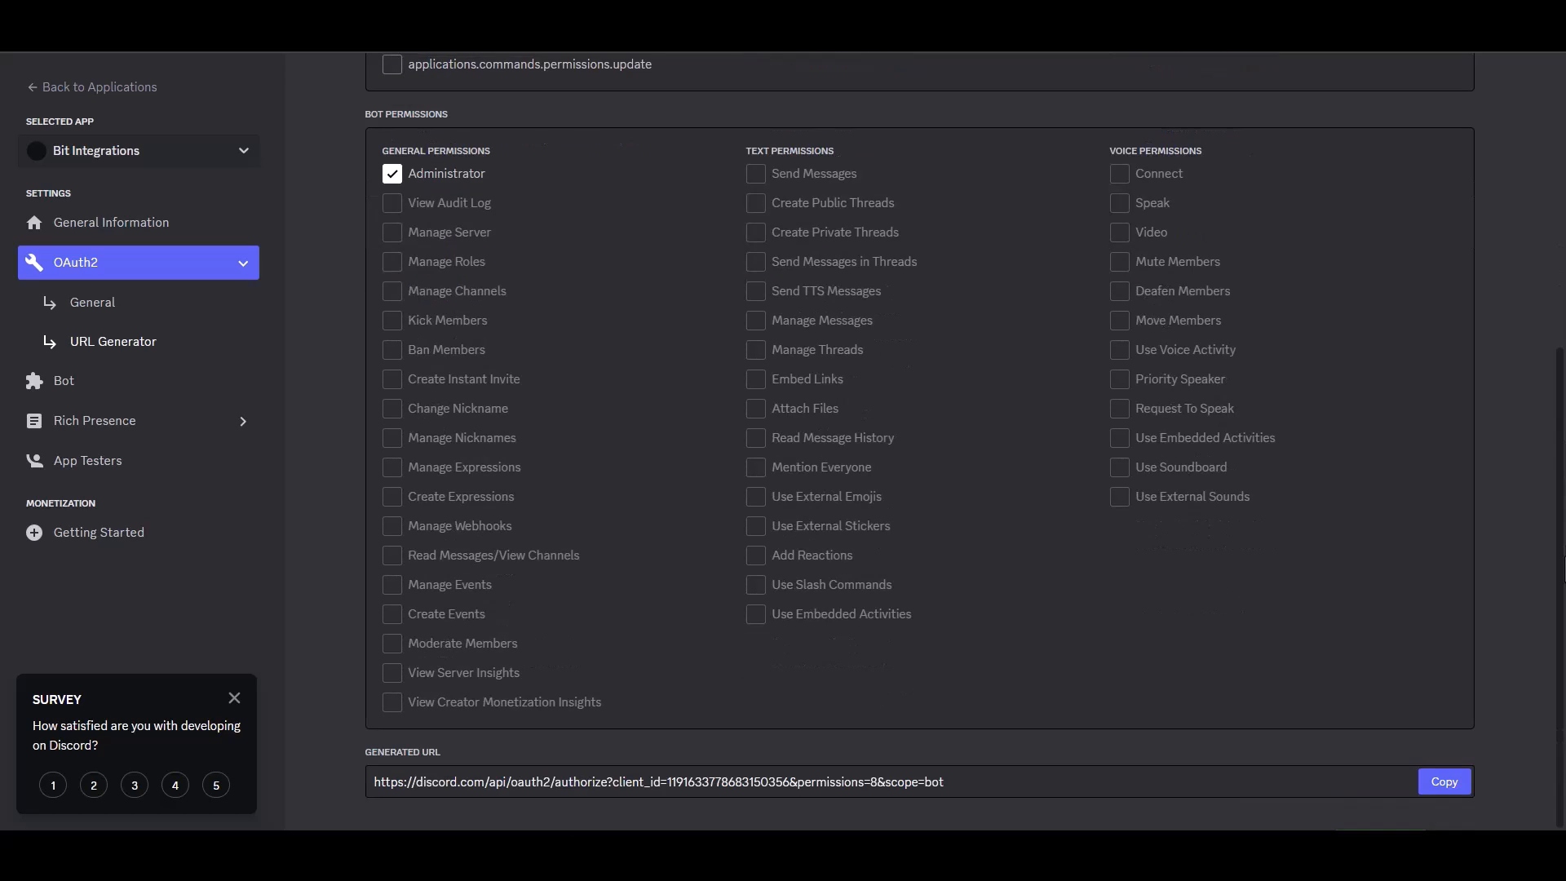
{"action": "left_click", "coordinate": [1438, 785]}
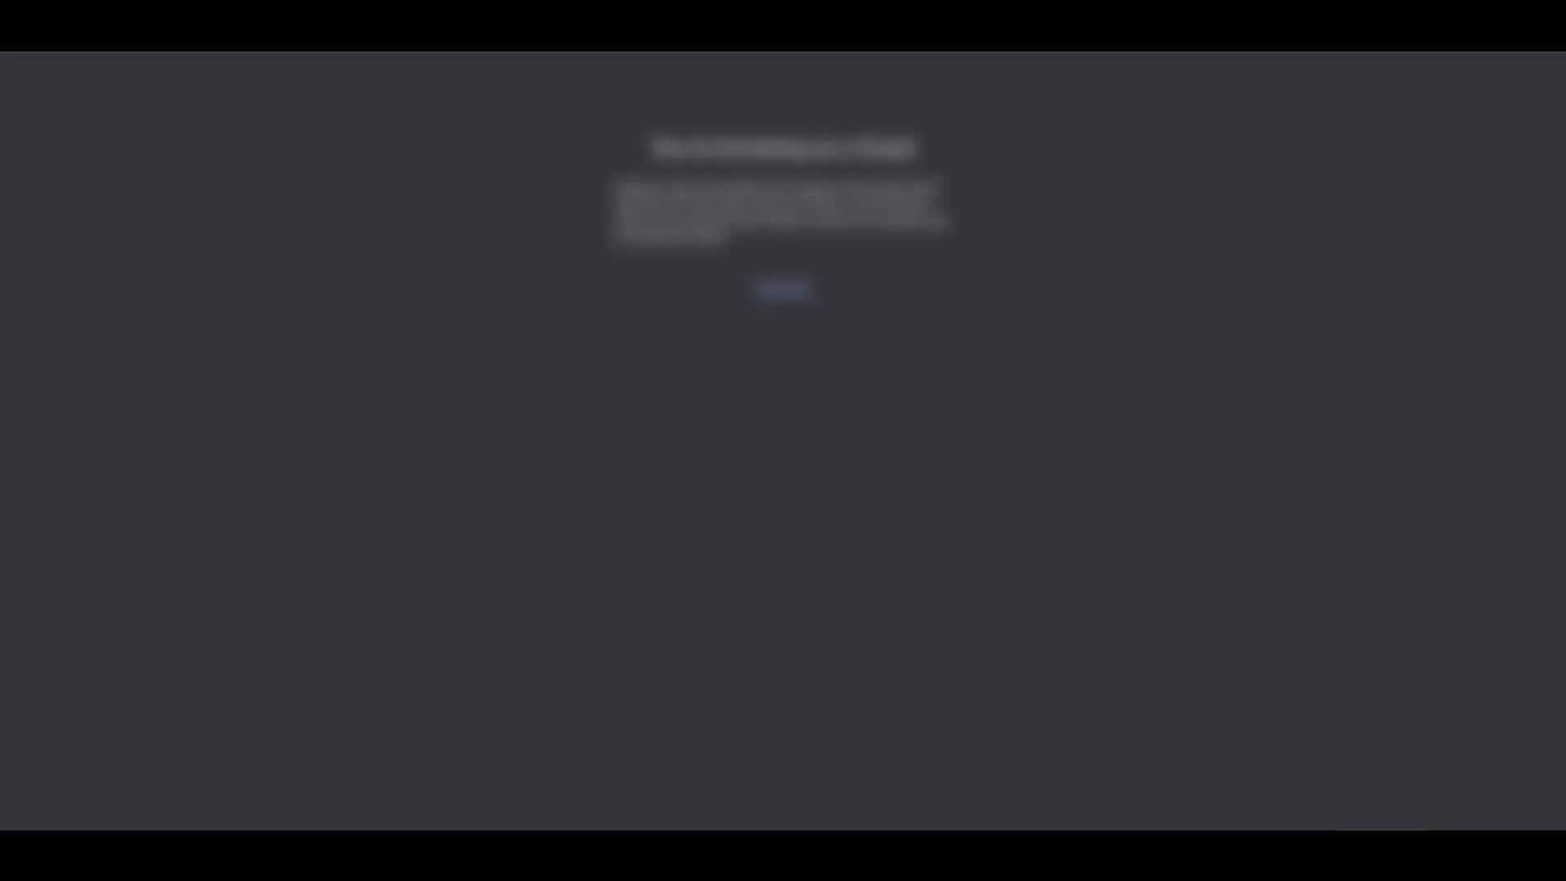
{"action": "key", "text": "ctrl+v"}
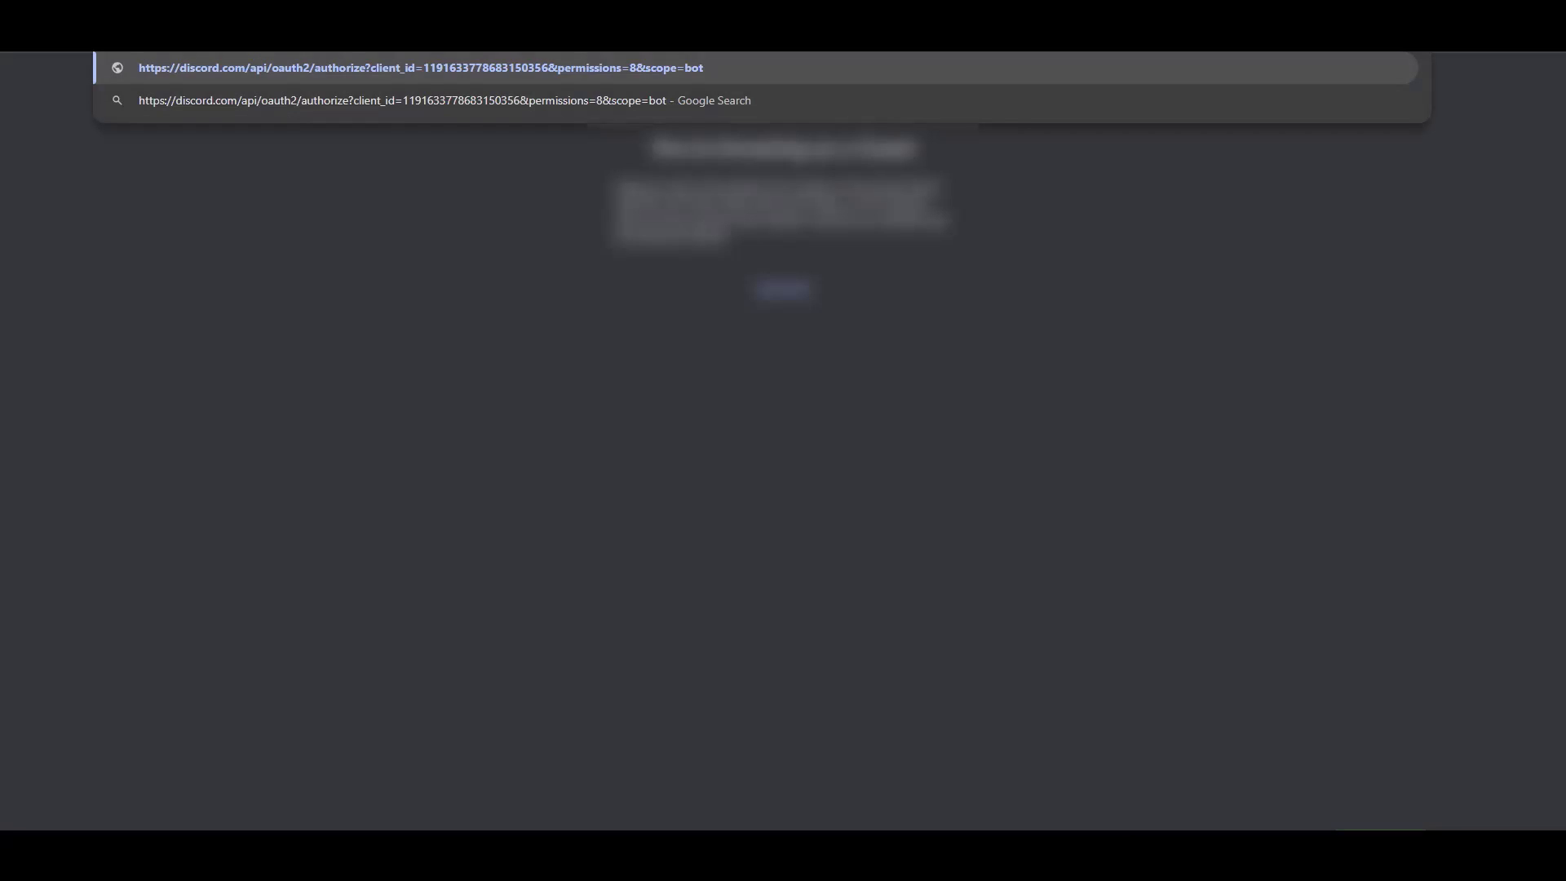
- Authorize the bot on the user's server with Administrator rights, pass the captcha, and go to the server
{"action": "key", "text": "Return"}
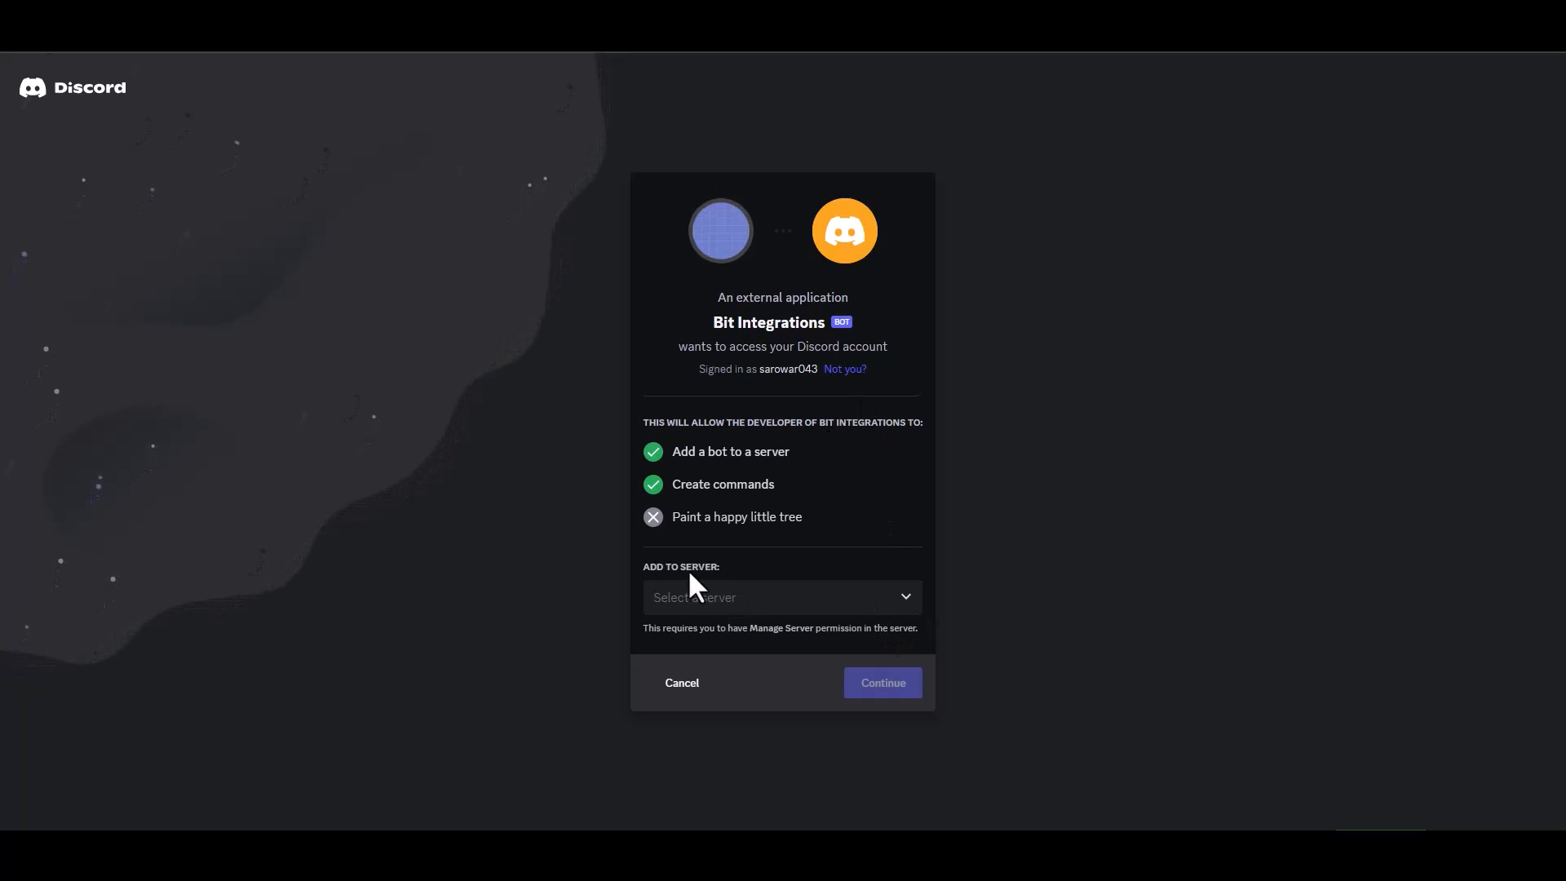
{"action": "left_click", "coordinate": [757, 602]}
{"action": "left_click", "coordinate": [714, 635]}
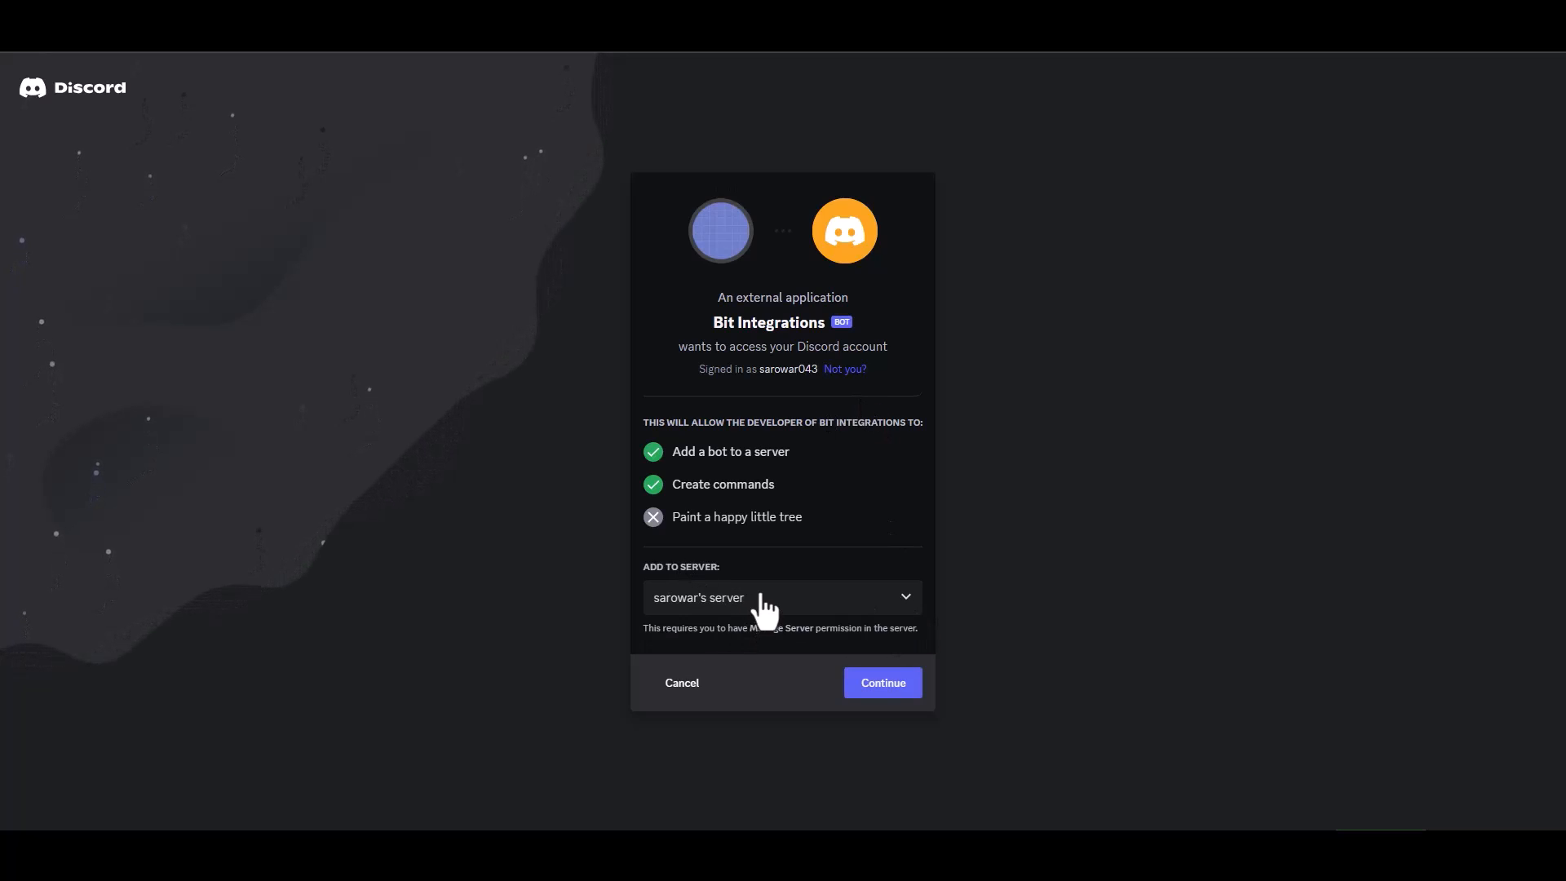
{"action": "left_click", "coordinate": [884, 688]}
{"action": "left_click", "coordinate": [895, 688]}
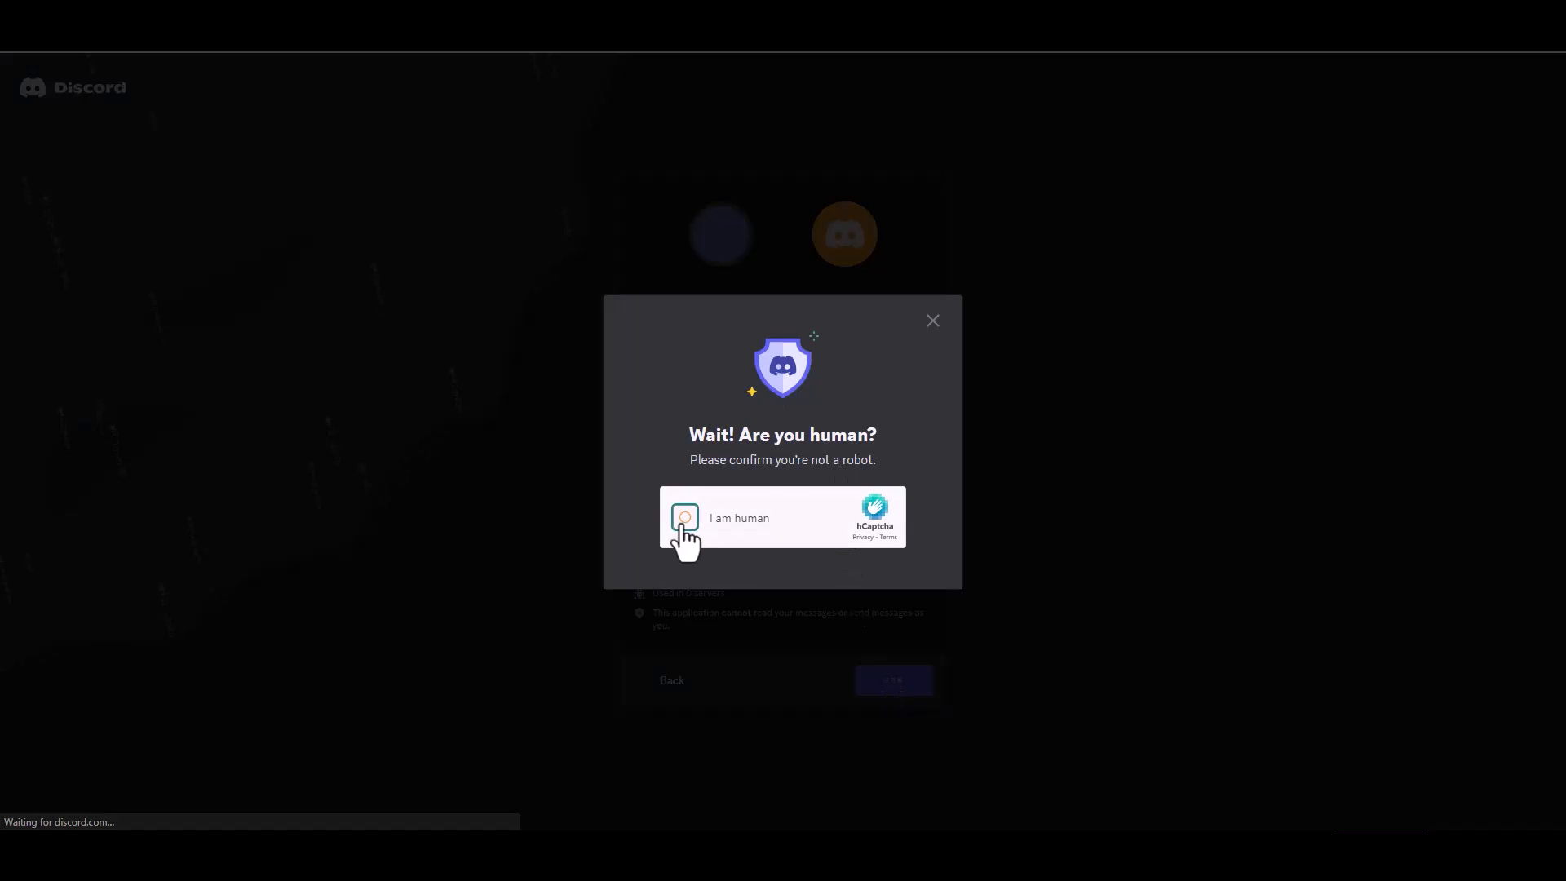
{"action": "left_click", "coordinate": [684, 519]}
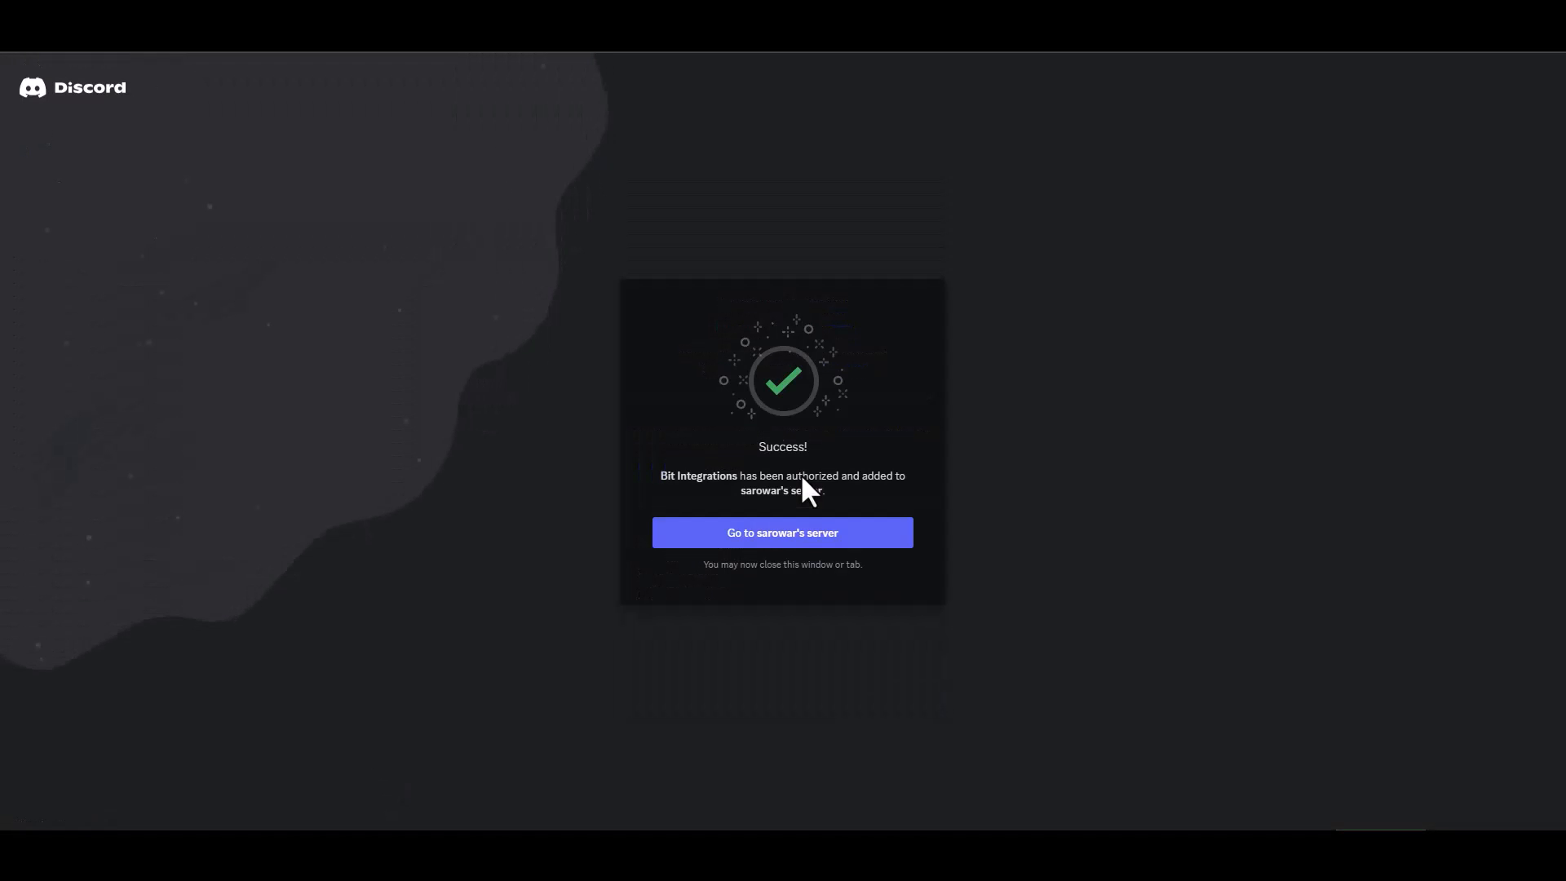
{"action": "left_click", "coordinate": [814, 539]}
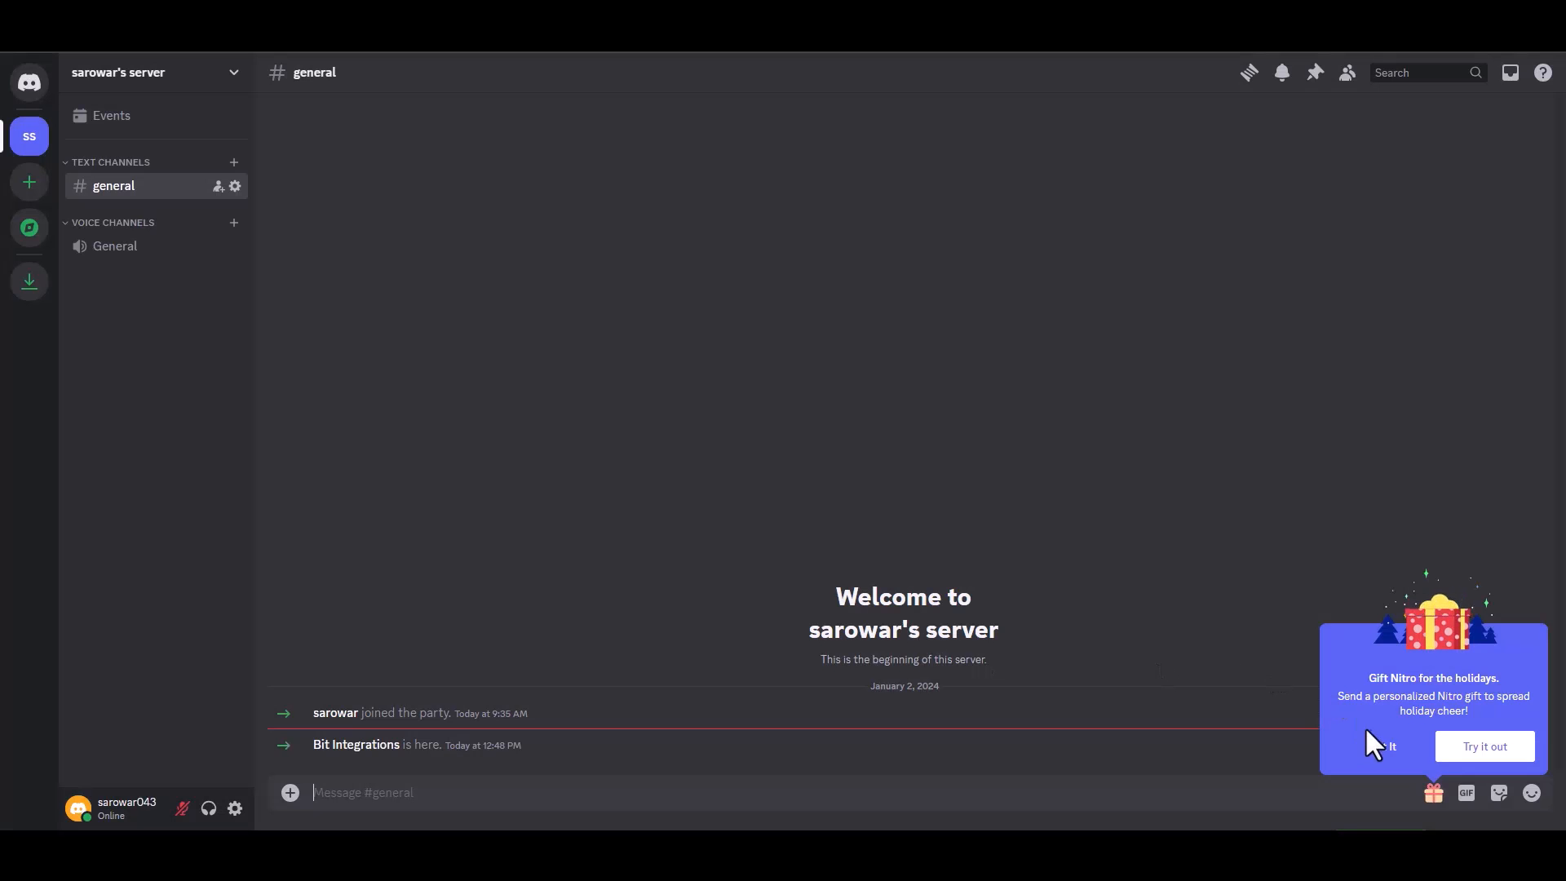
- Reset the Bit Integrations bot token, copy it, and focus Bit Integrations' Access Token field
{"action": "left_click", "coordinate": [1371, 757]}
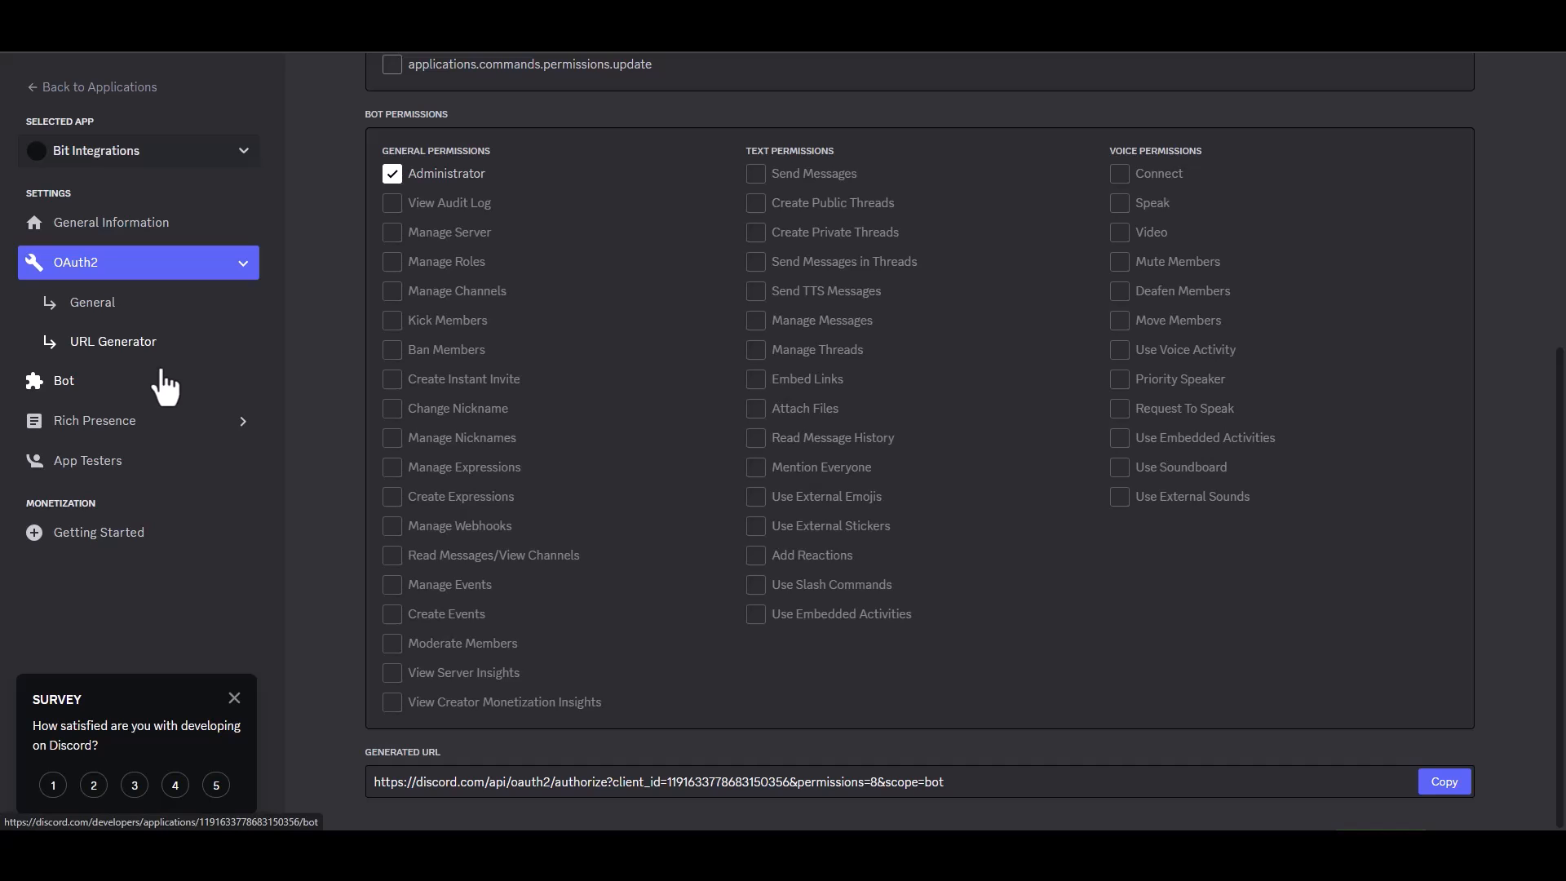
{"action": "left_click", "coordinate": [71, 383]}
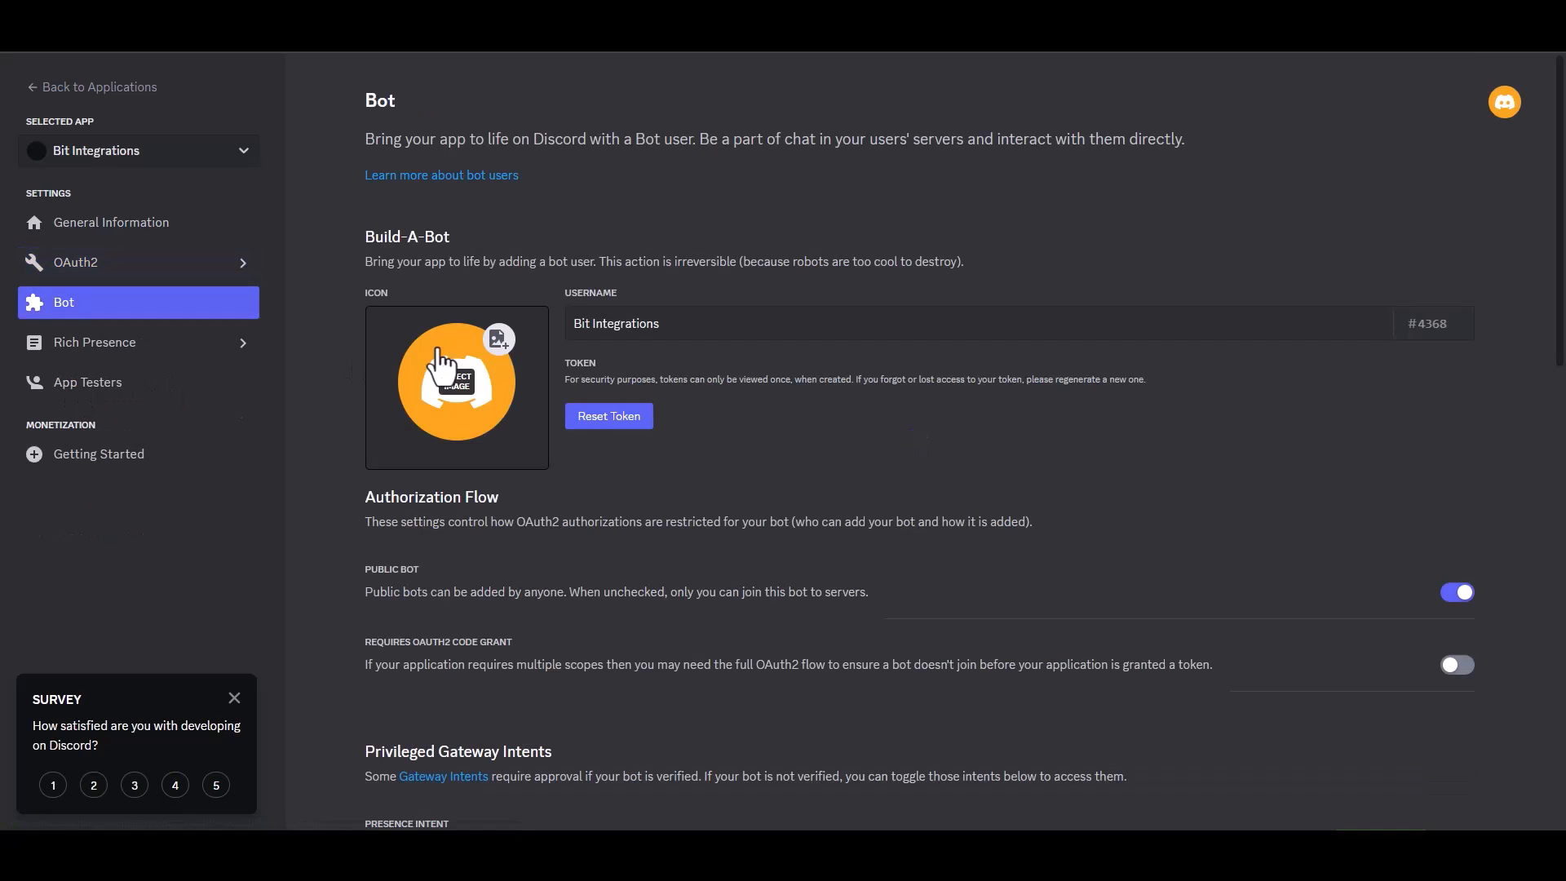
{"action": "left_click", "coordinate": [609, 416]}
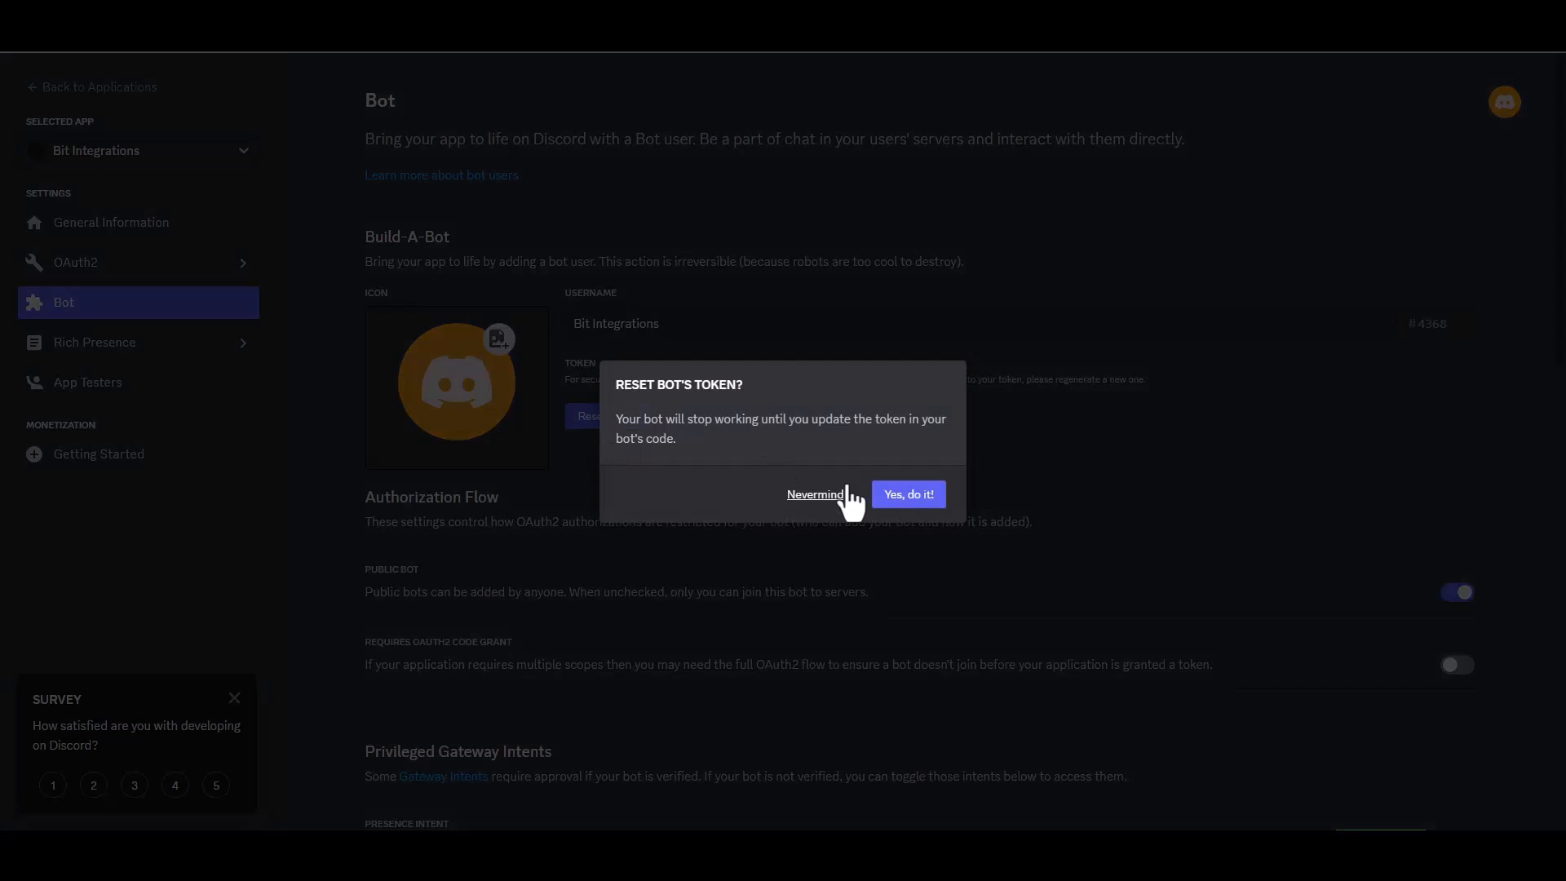
{"action": "left_click", "coordinate": [921, 494]}
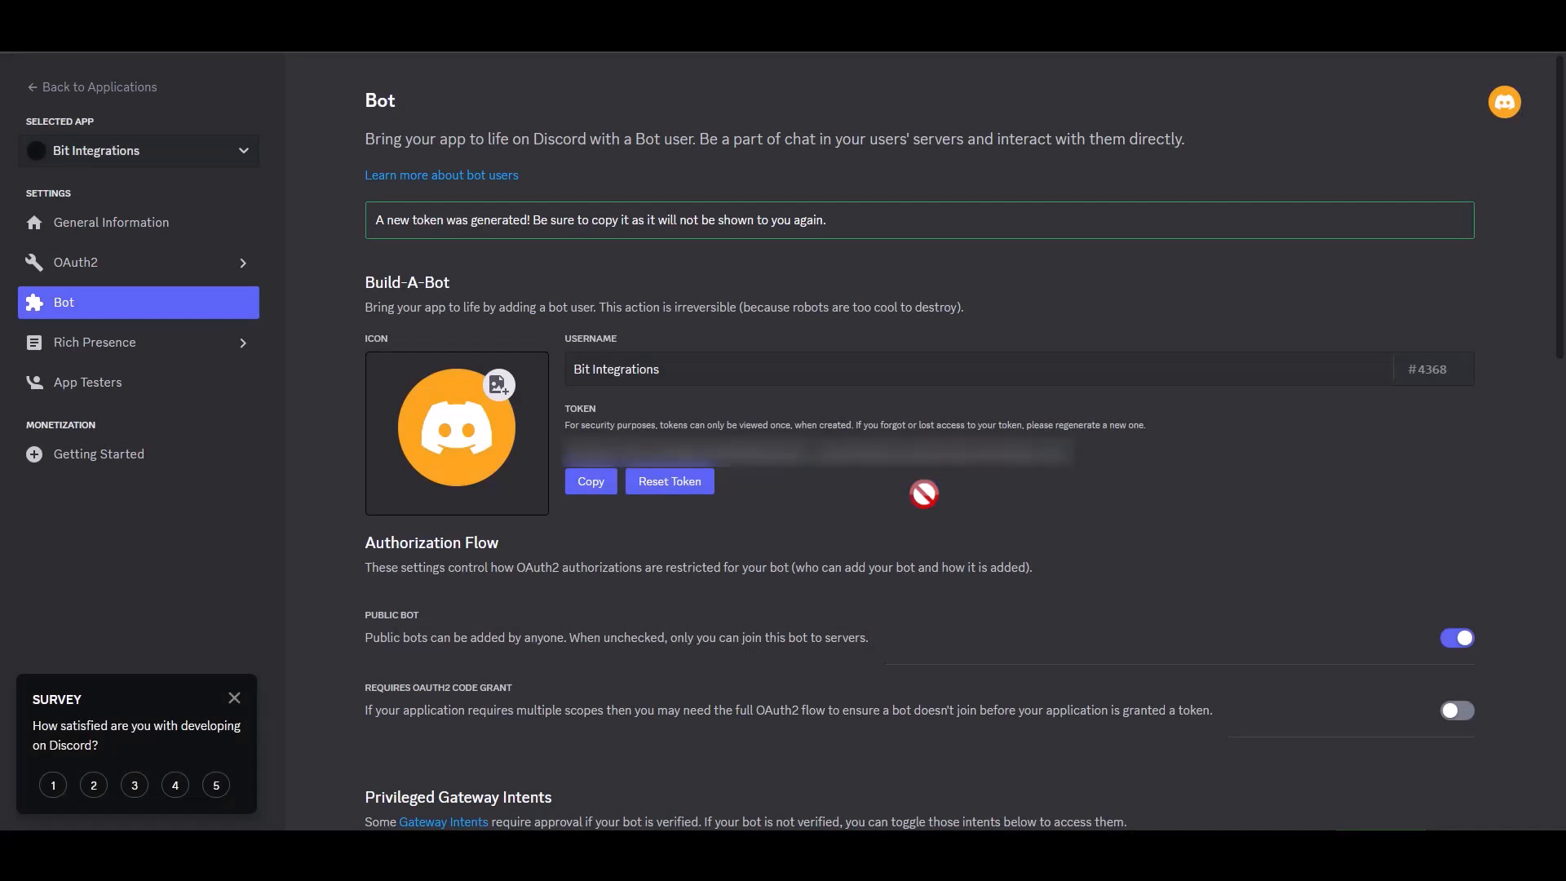
{"action": "left_click", "coordinate": [590, 483]}
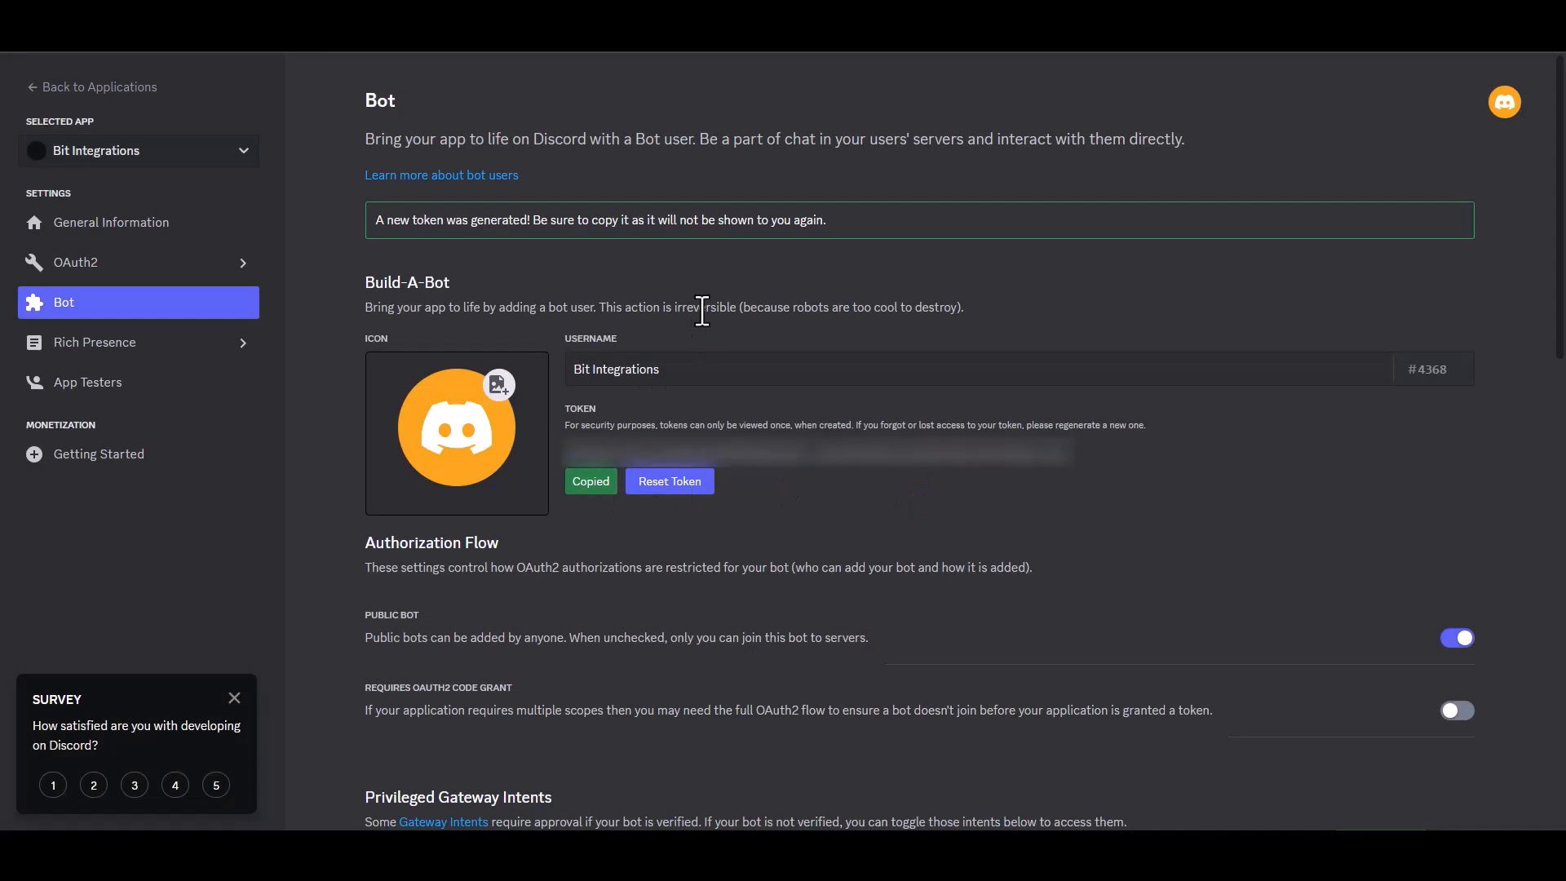
{"action": "left_click", "coordinate": [241, 16]}
{"action": "left_click", "coordinate": [356, 405]}
- Paste the bot token, authorize it, and advance to server selection
{"action": "key", "text": "ctrl+v"}
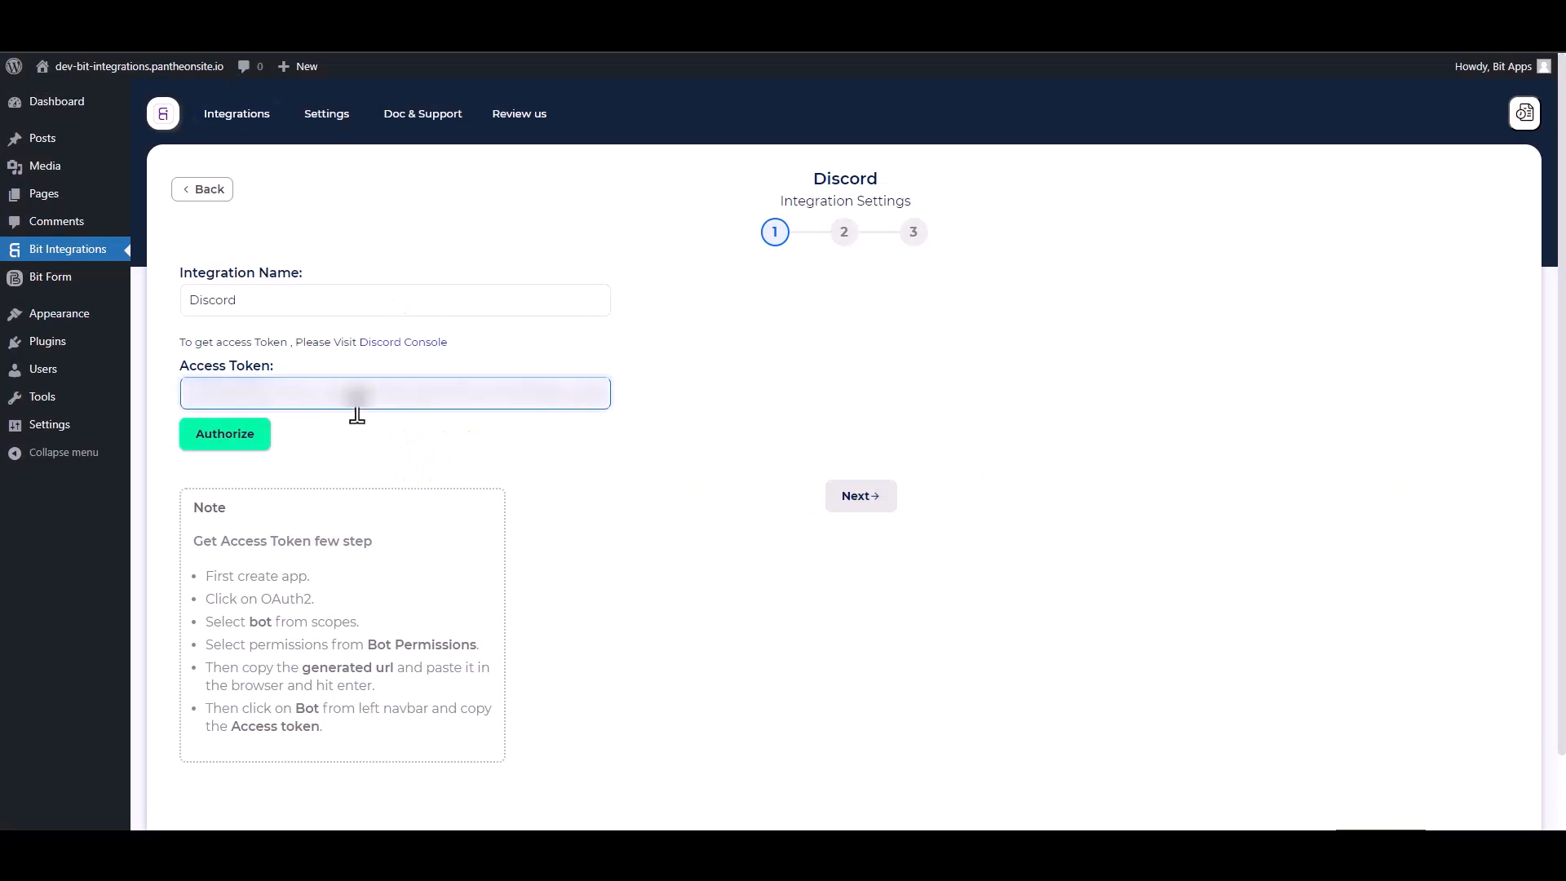
{"action": "left_click", "coordinate": [234, 437]}
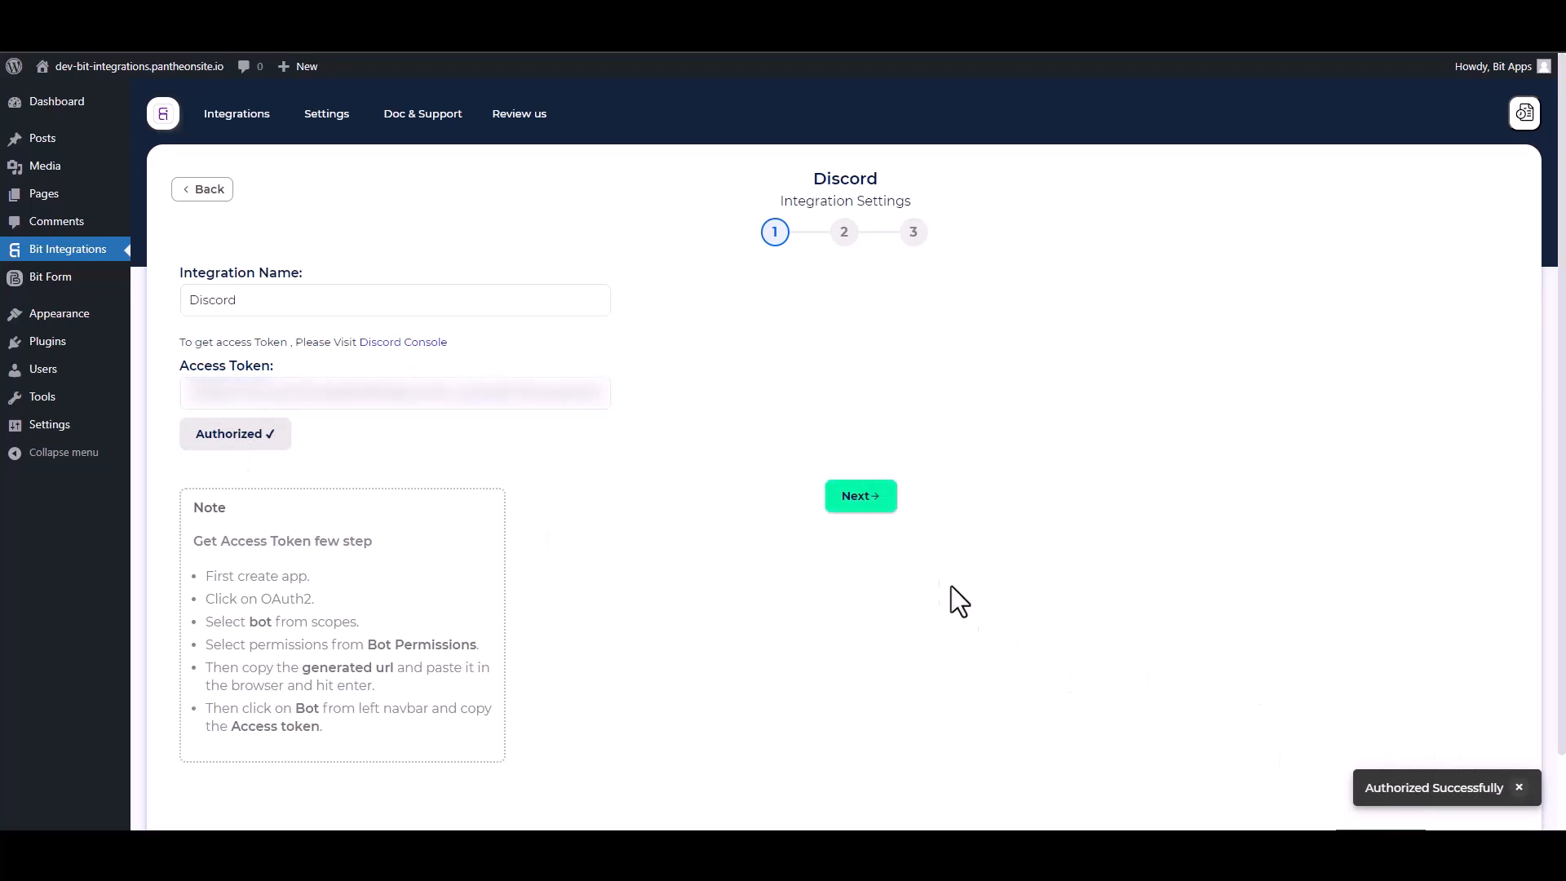
{"action": "left_click", "coordinate": [860, 499]}
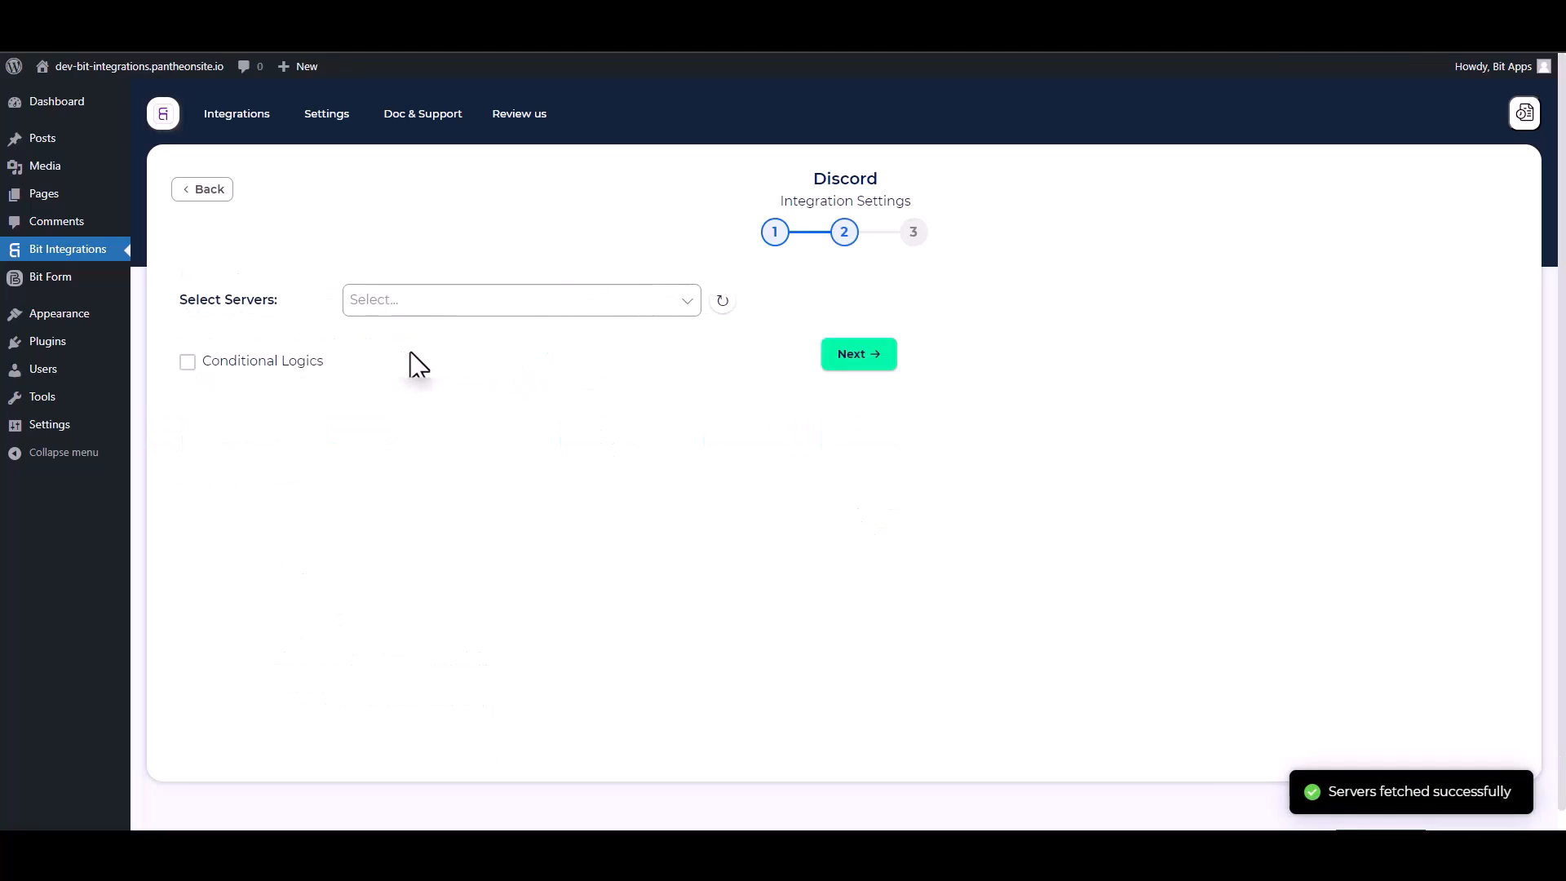
- Select the Discord server and its general channel
{"action": "left_click", "coordinate": [400, 308]}
{"action": "left_click", "coordinate": [427, 332]}
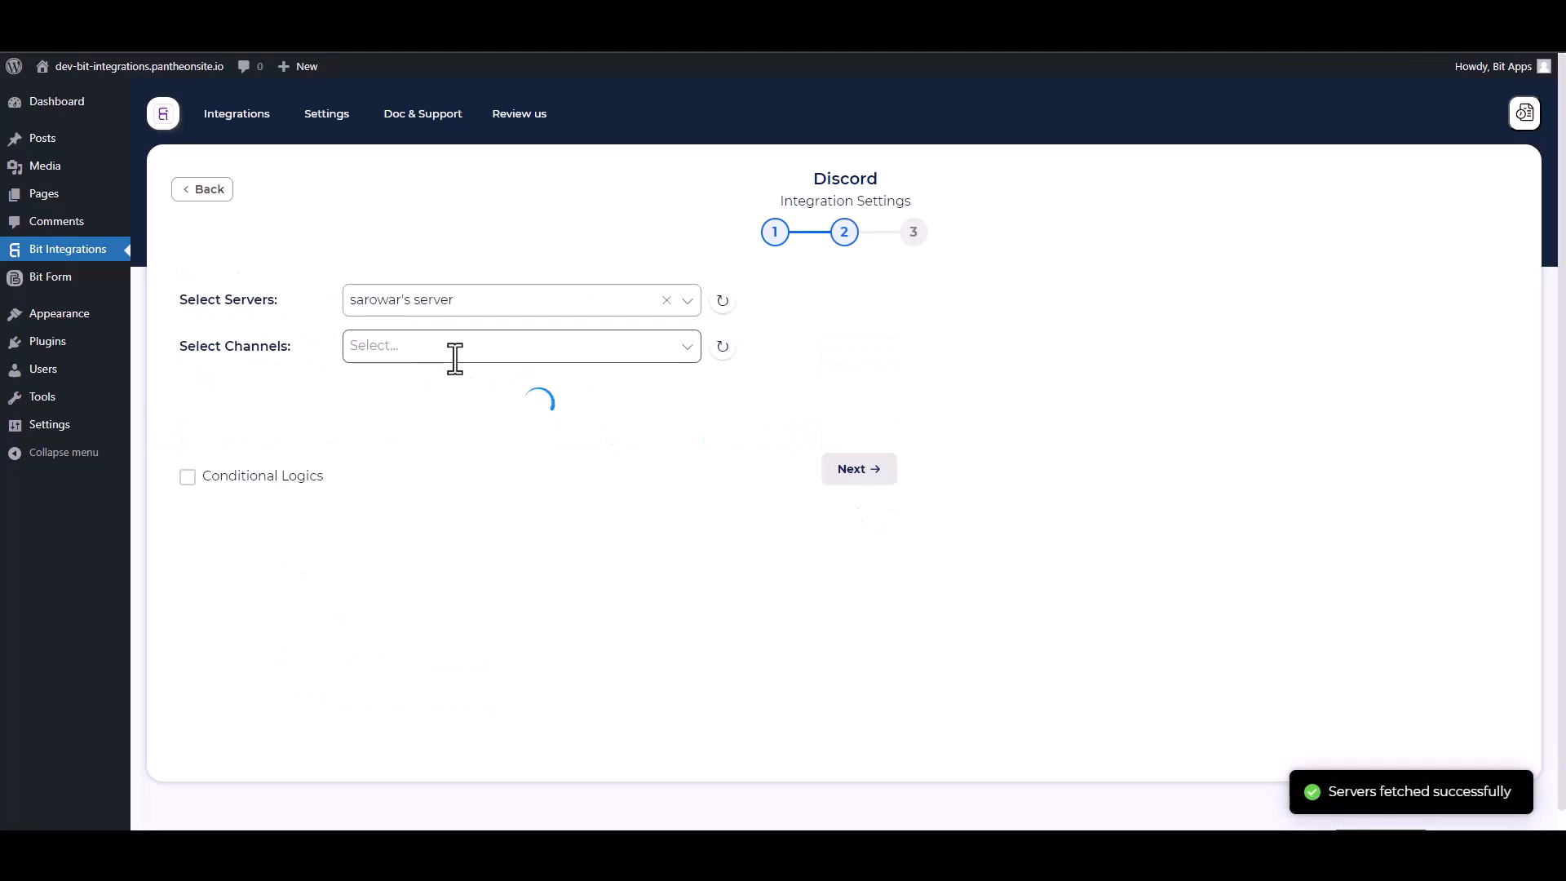
{"action": "left_click", "coordinate": [351, 344]}
{"action": "left_click", "coordinate": [382, 444]}
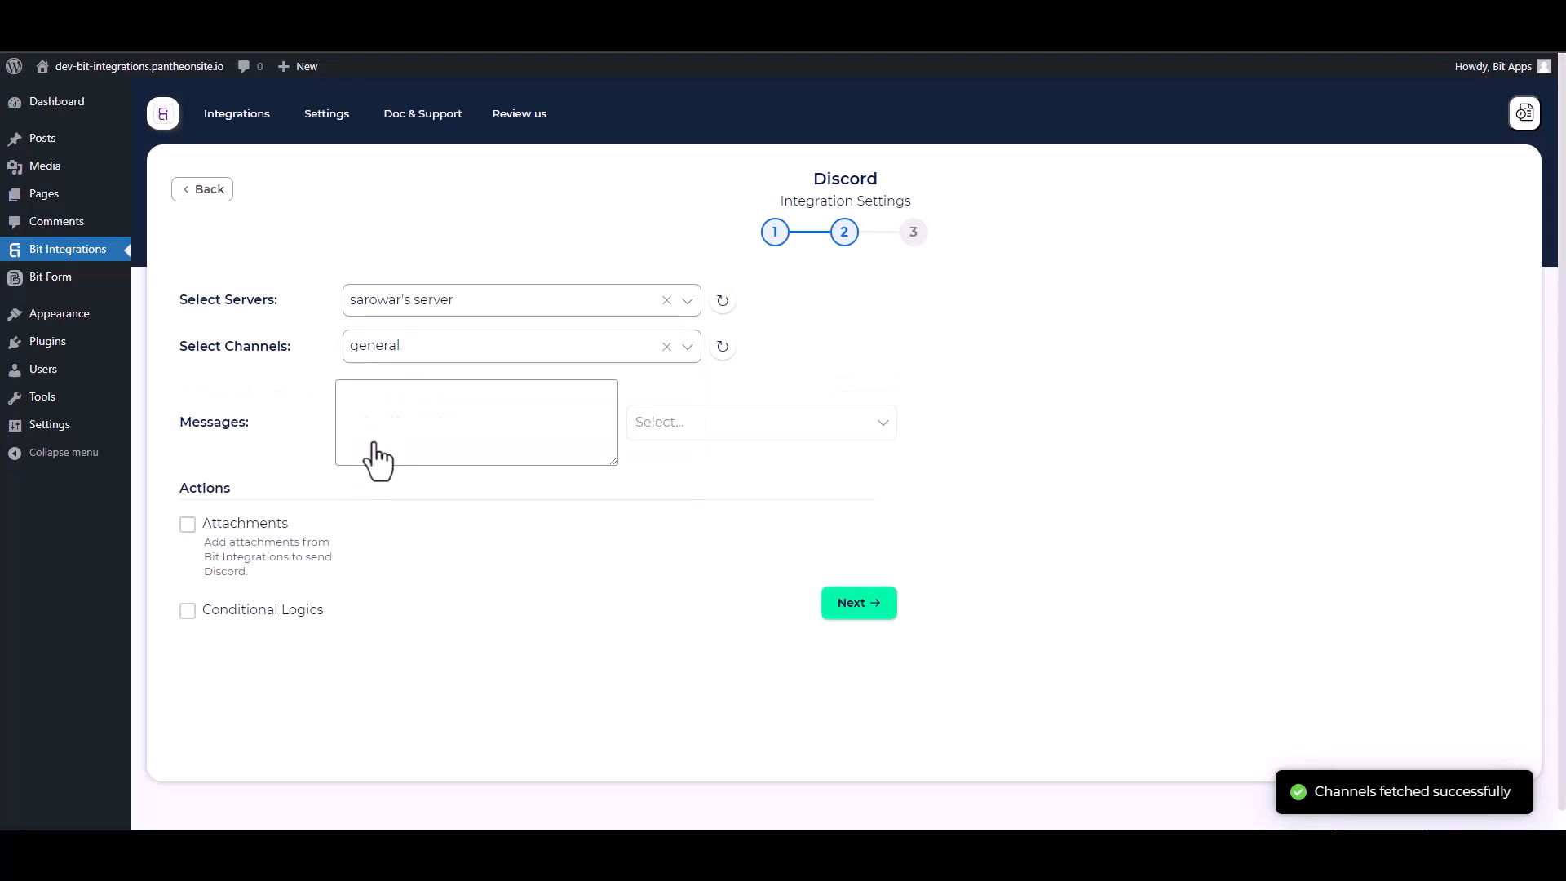
- Add Name, Email and Phone to the message, leave conditional logic off, then finish and save
{"action": "left_click", "coordinate": [643, 424]}
{"action": "left_click", "coordinate": [650, 469]}
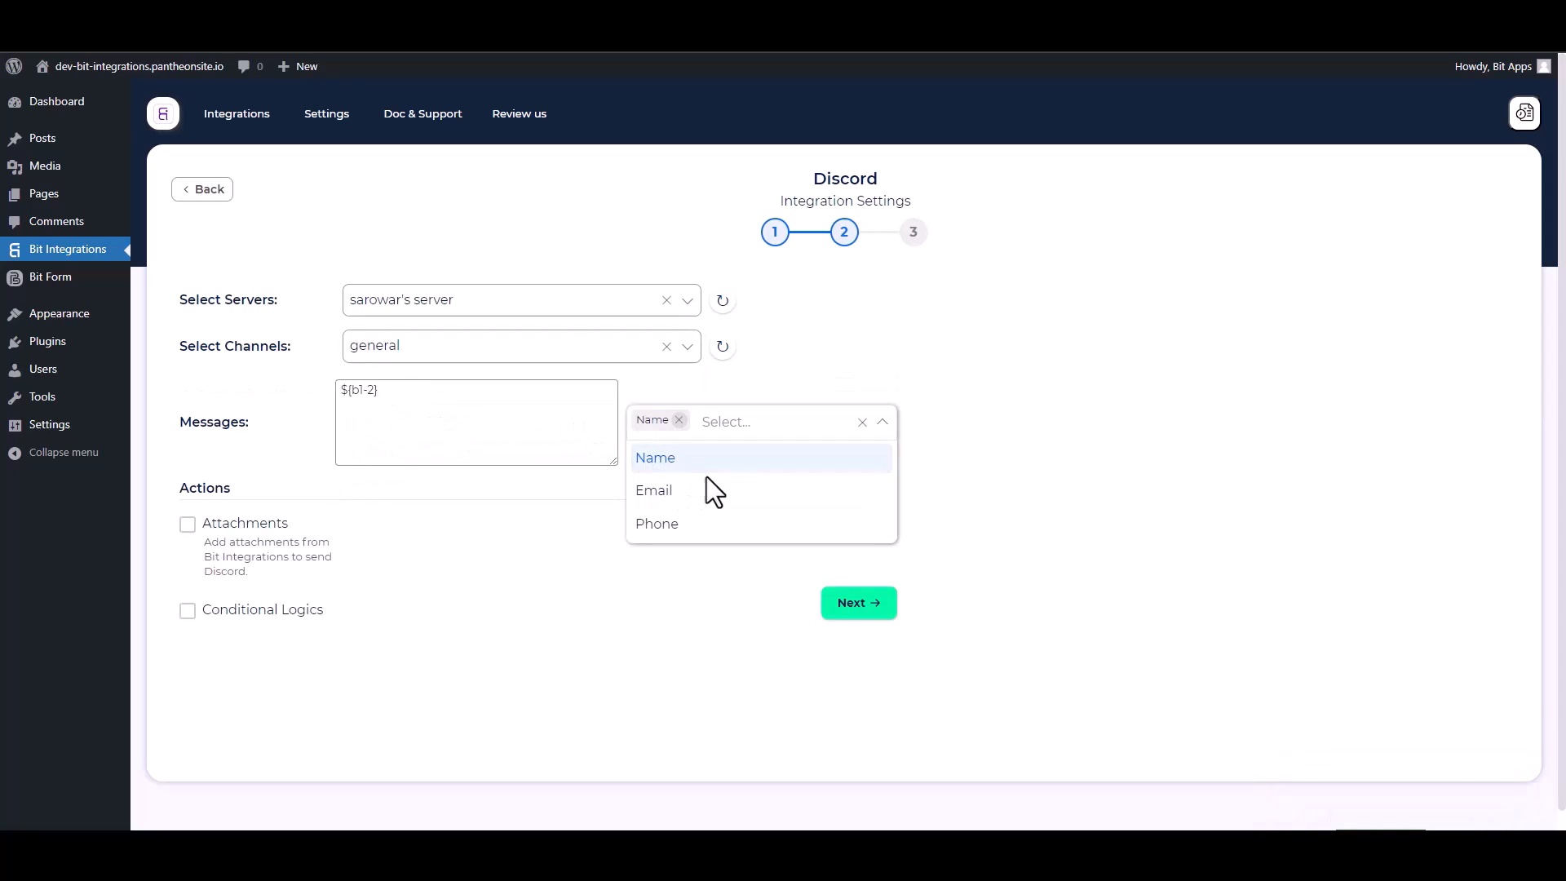
{"action": "left_click", "coordinate": [656, 494]}
{"action": "left_click", "coordinate": [659, 526]}
{"action": "left_click", "coordinate": [590, 588]}
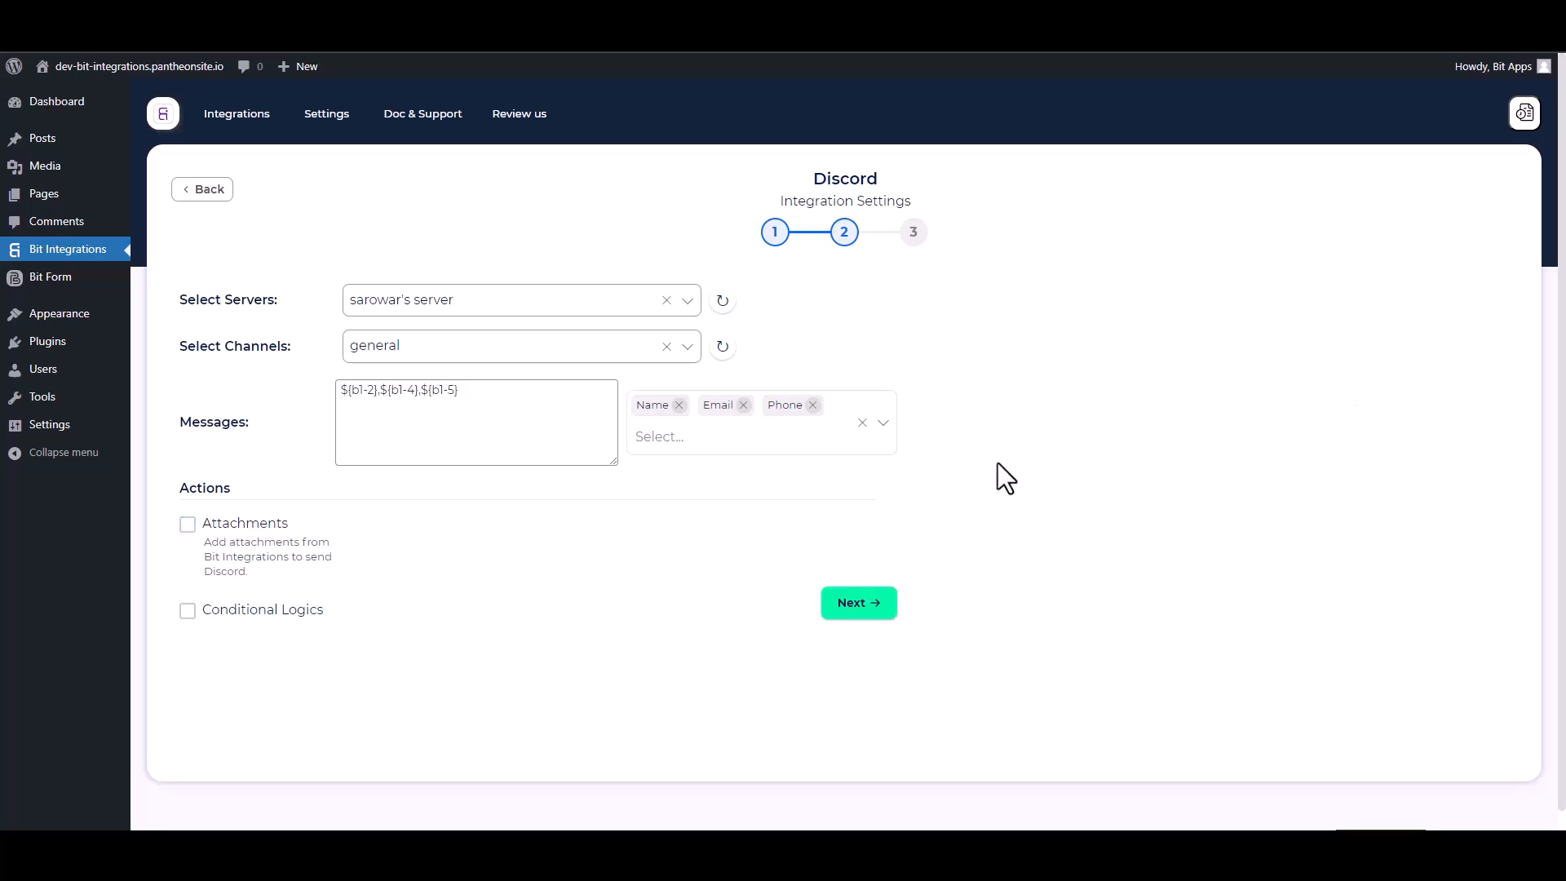
{"action": "left_click", "coordinate": [188, 616]}
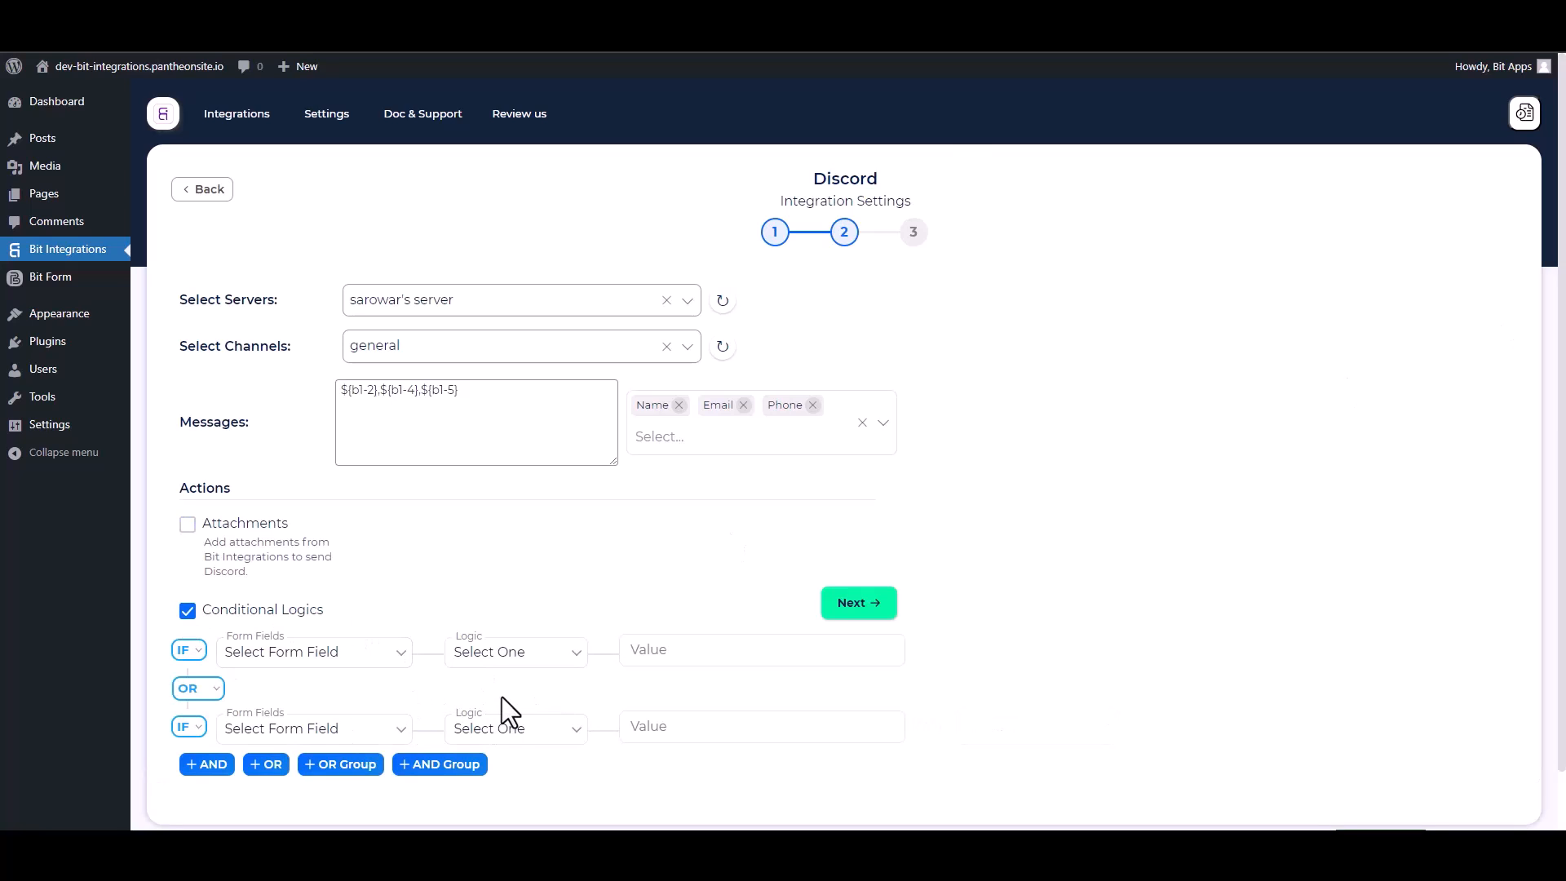
{"action": "left_click", "coordinate": [189, 612]}
{"action": "left_click", "coordinate": [856, 607]}
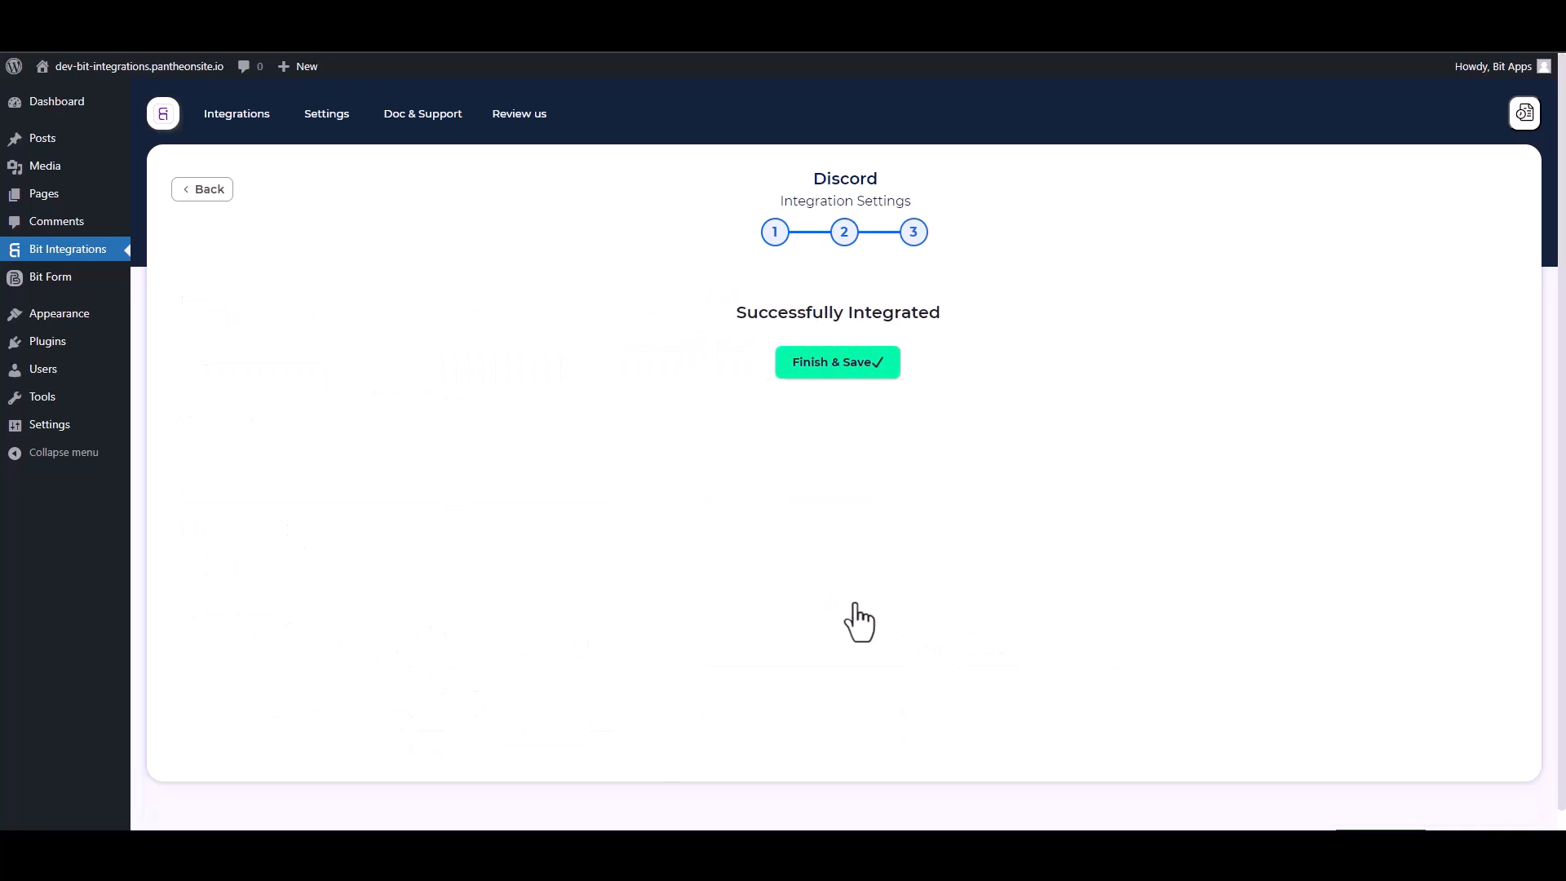
{"action": "left_click", "coordinate": [848, 373]}
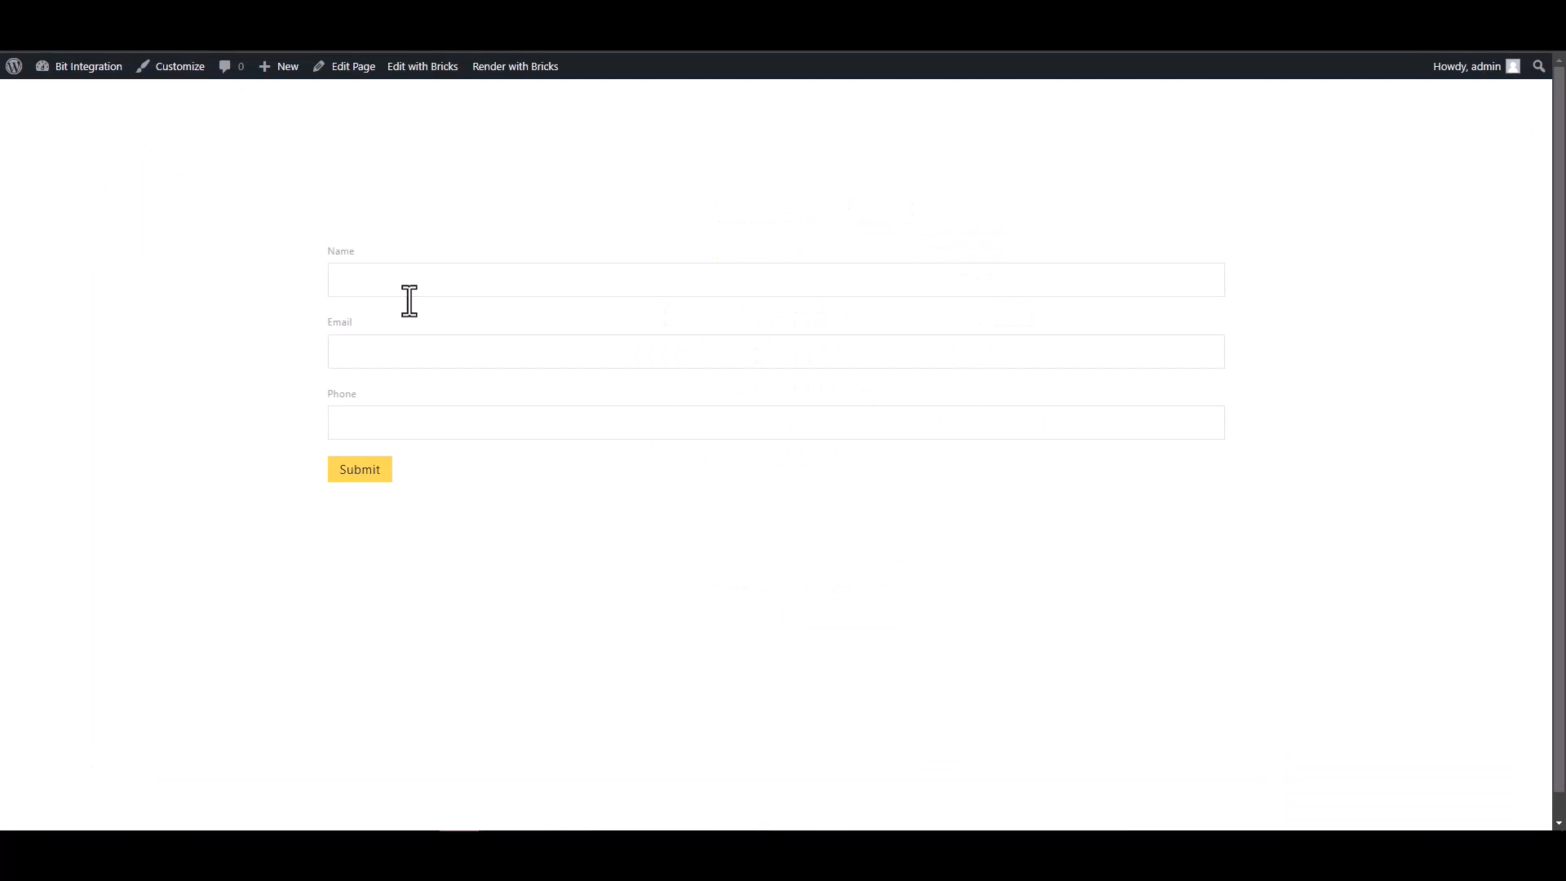
- Submit the Bricks form with name 'Bit Integrations', a support e-mail and phone, and check the success message
{"action": "left_click", "coordinate": [476, 278]}
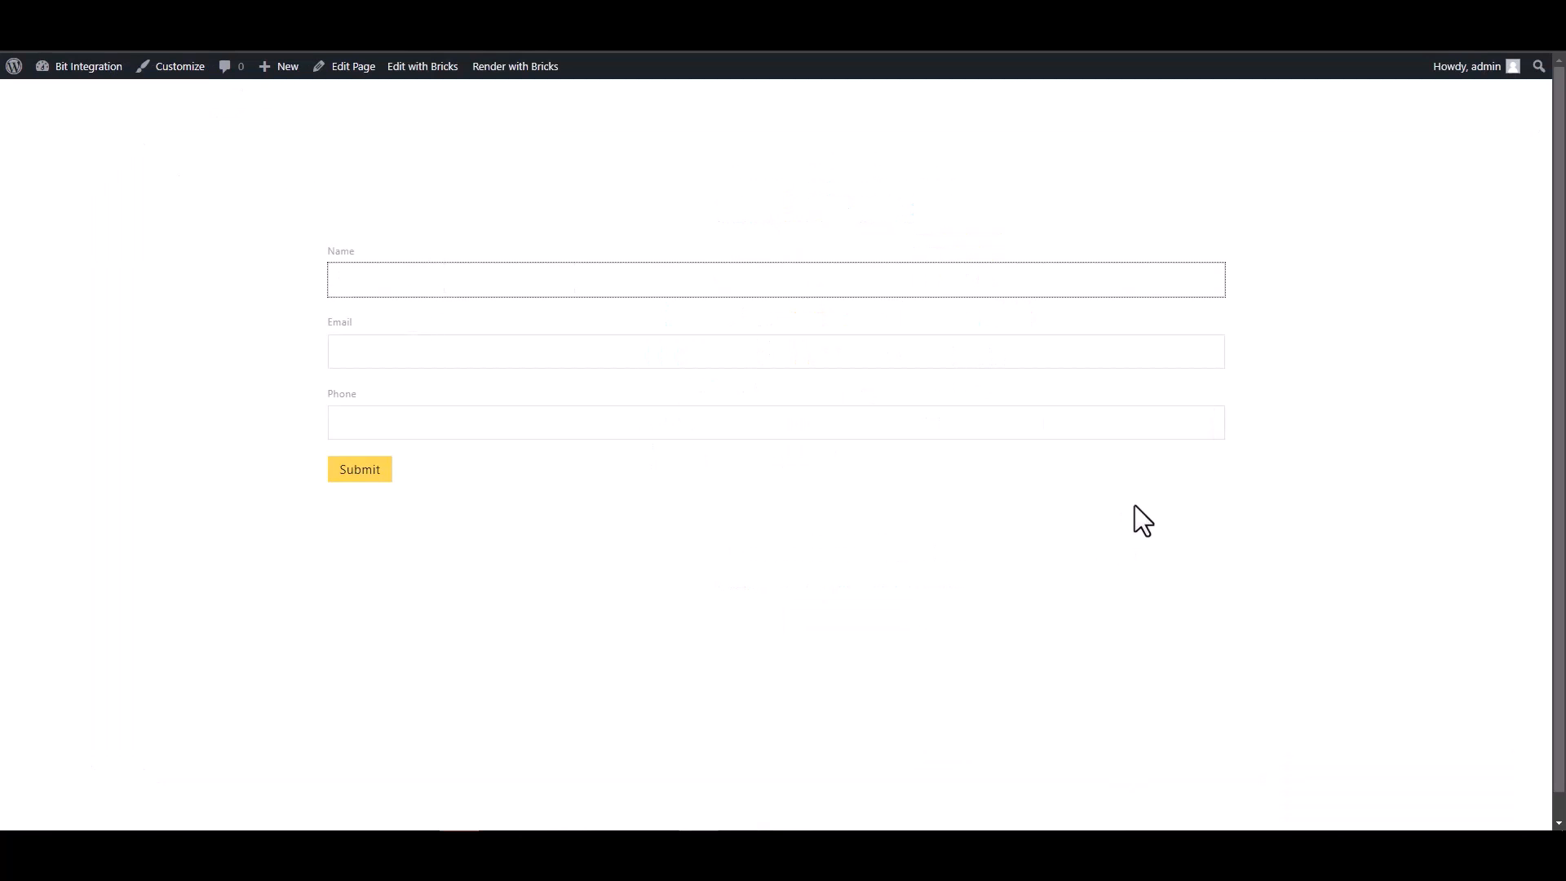
{"action": "type", "text": "Bit Integration"}
{"action": "left_click", "coordinate": [1210, 352]}
{"action": "left_click", "coordinate": [599, 276]}
{"action": "type", "text": "s"}
{"action": "left_click", "coordinate": [604, 349]}
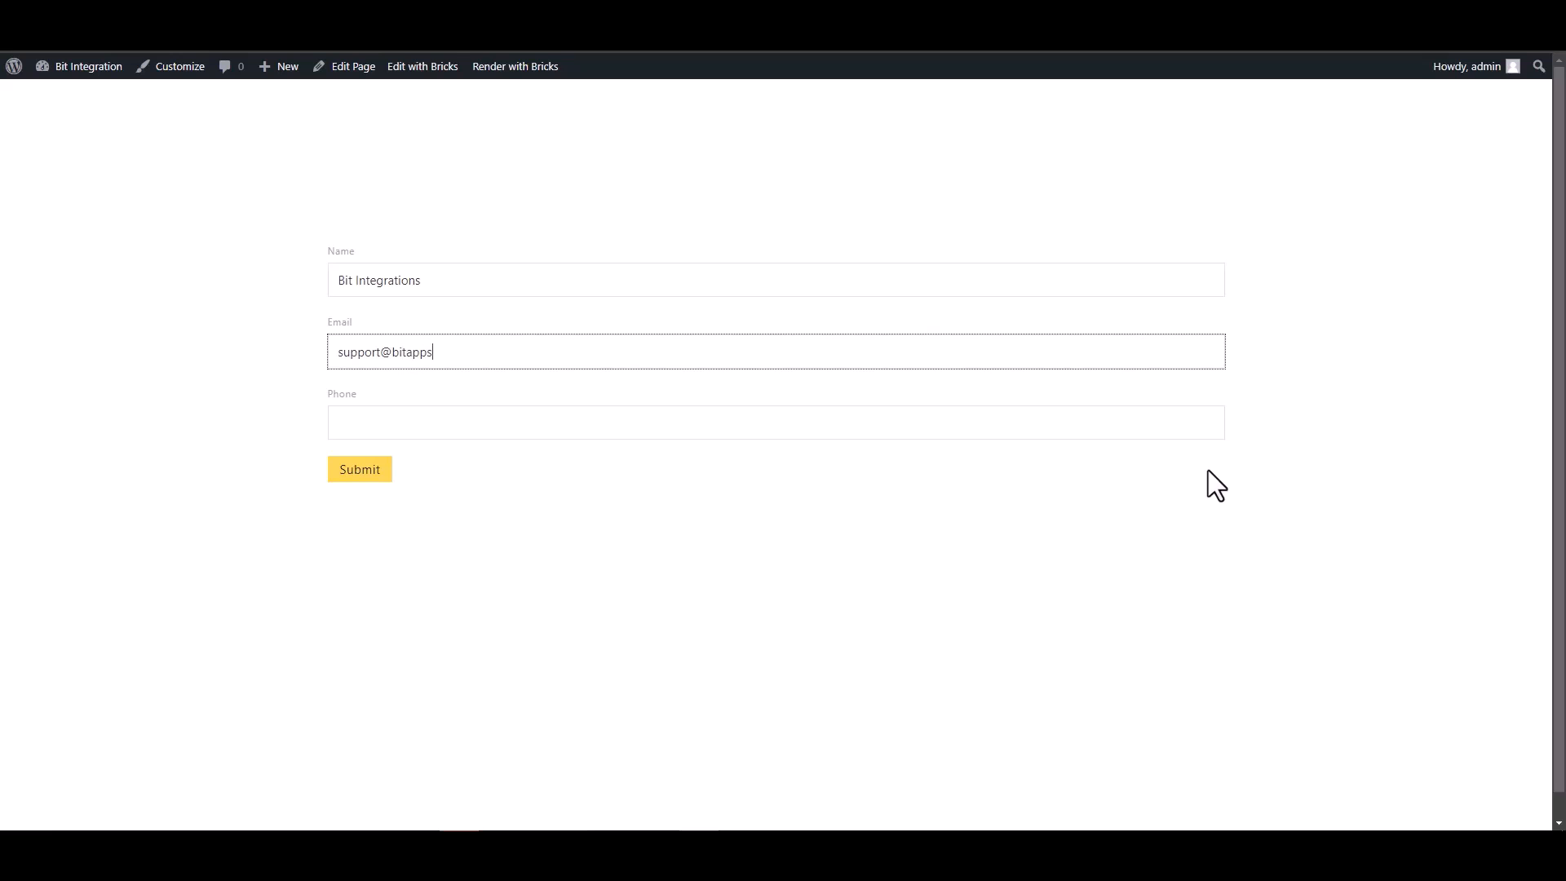
{"action": "left_click", "coordinate": [1150, 411]}
{"action": "type", "text": "444555666"}
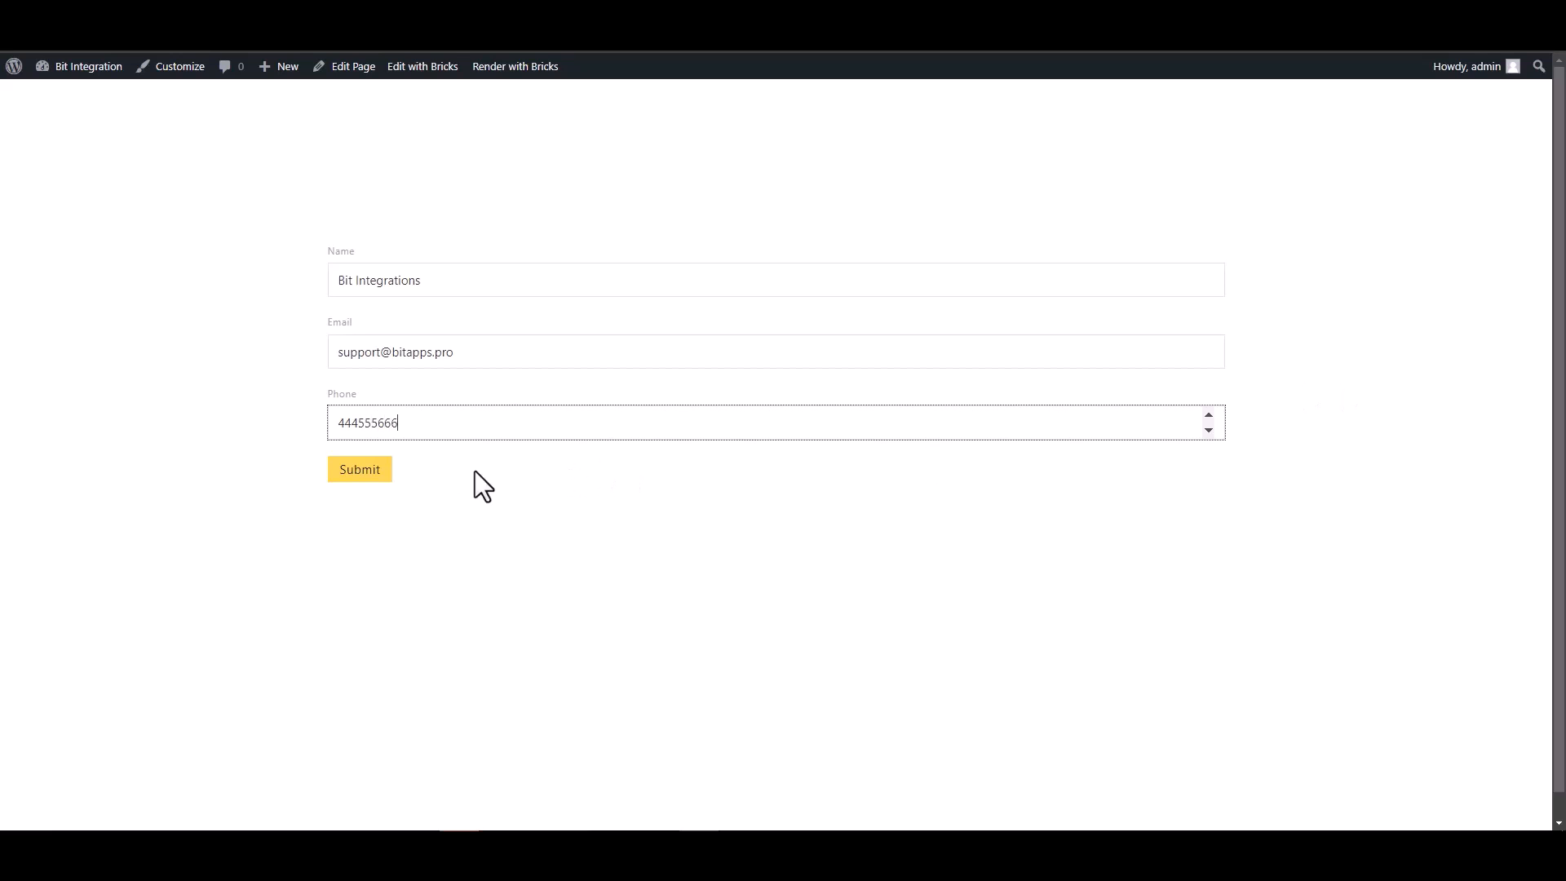
{"action": "left_click", "coordinate": [388, 473]}
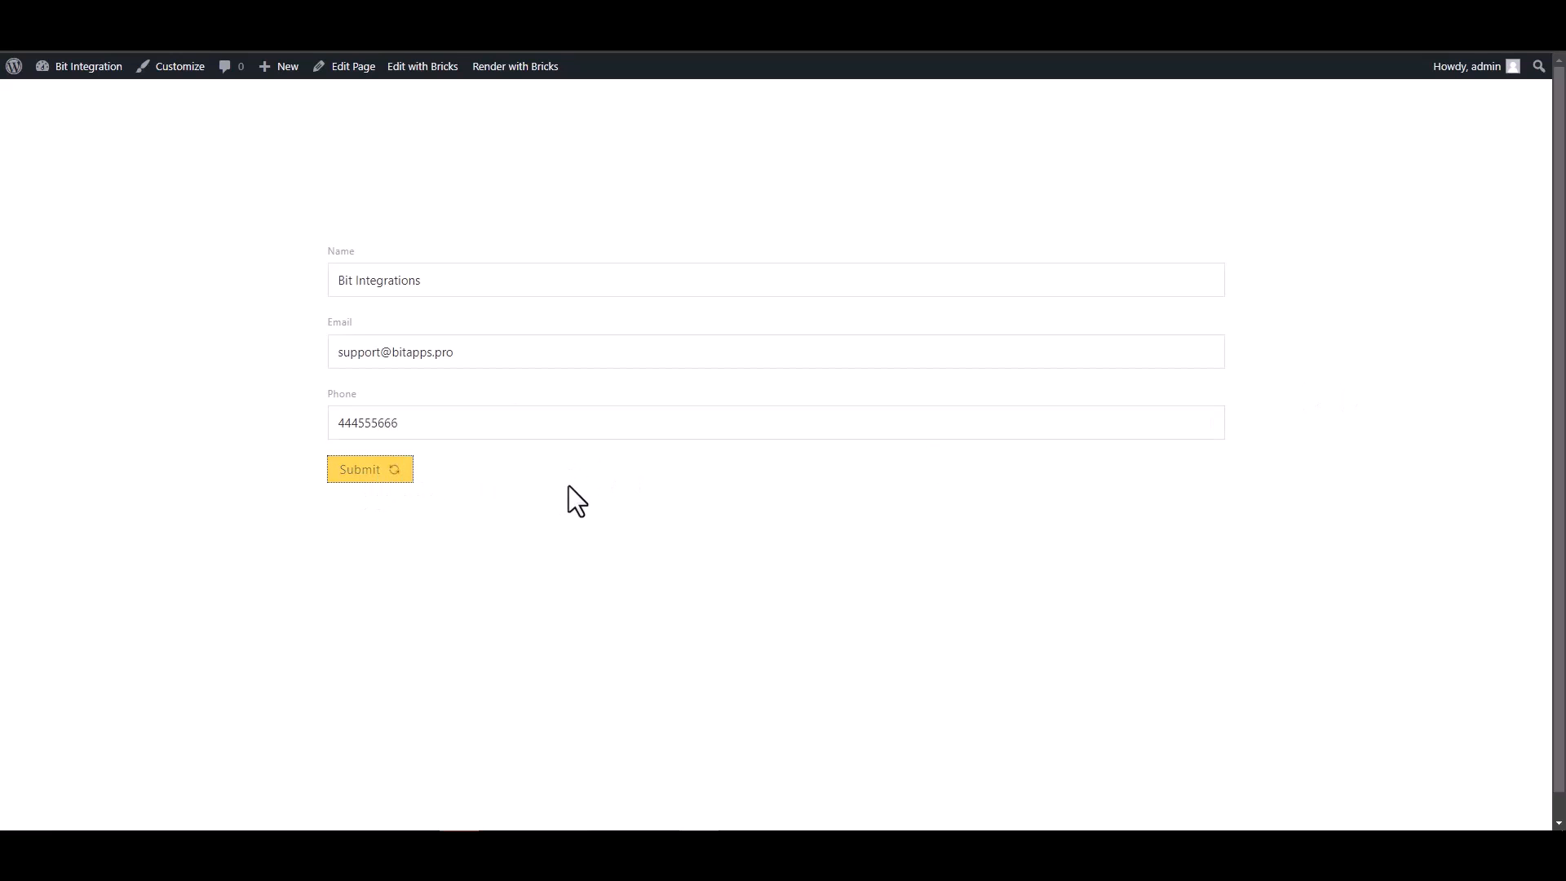
{"action": "left_click_drag", "start_coordinate": [341, 522], "coordinate": [509, 533]}
{"action": "left_click", "coordinate": [510, 534]}
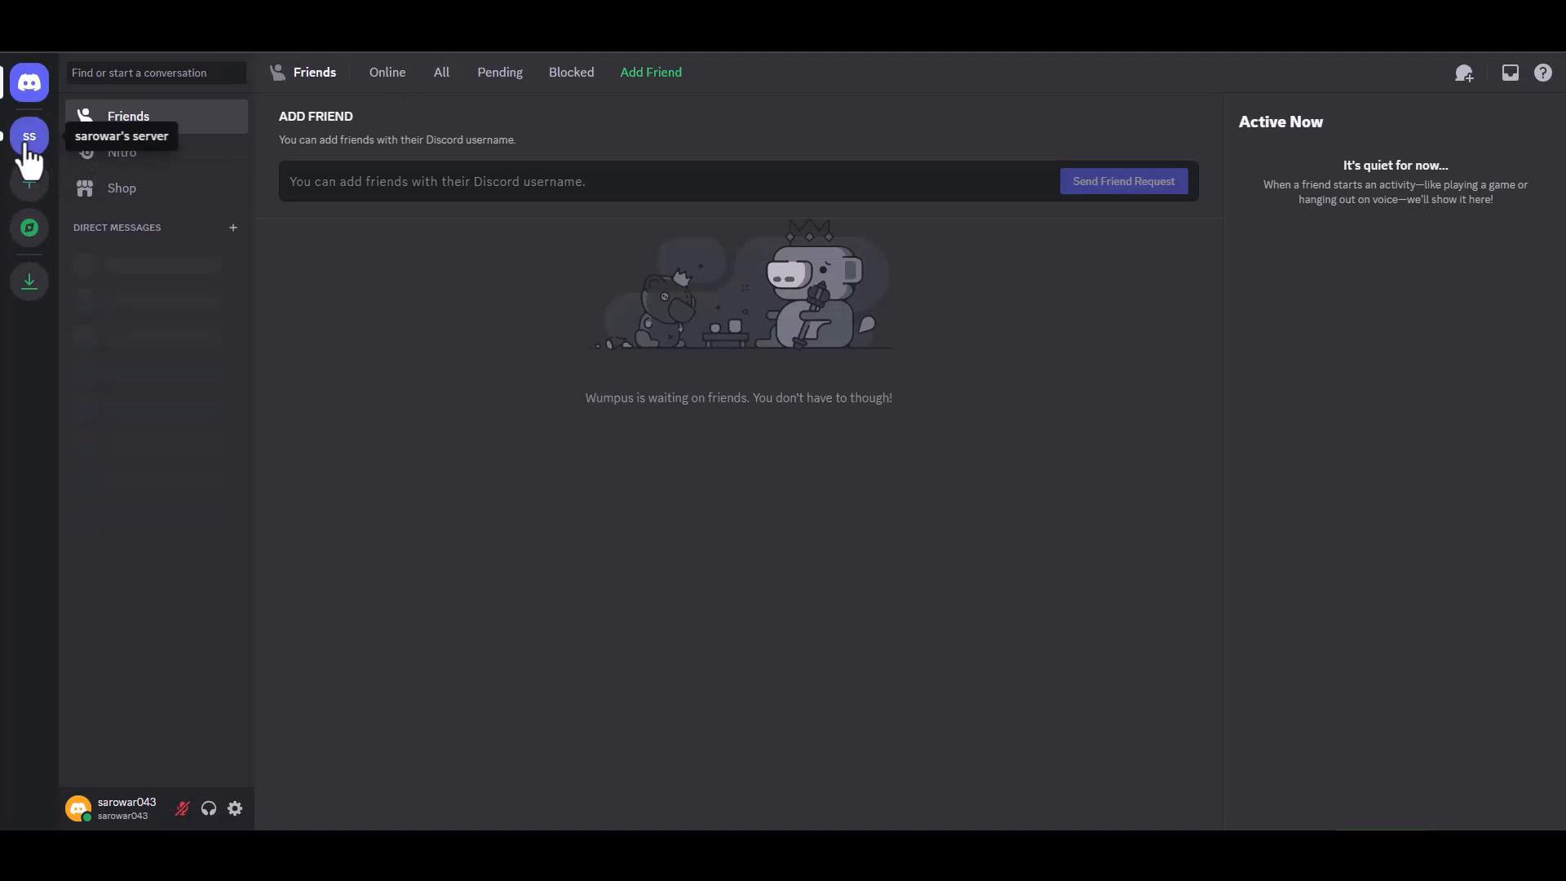
- Open Discord's #general channel and highlight the Bit Integrations bot message showing the submitted details
{"action": "left_click", "coordinate": [26, 146]}
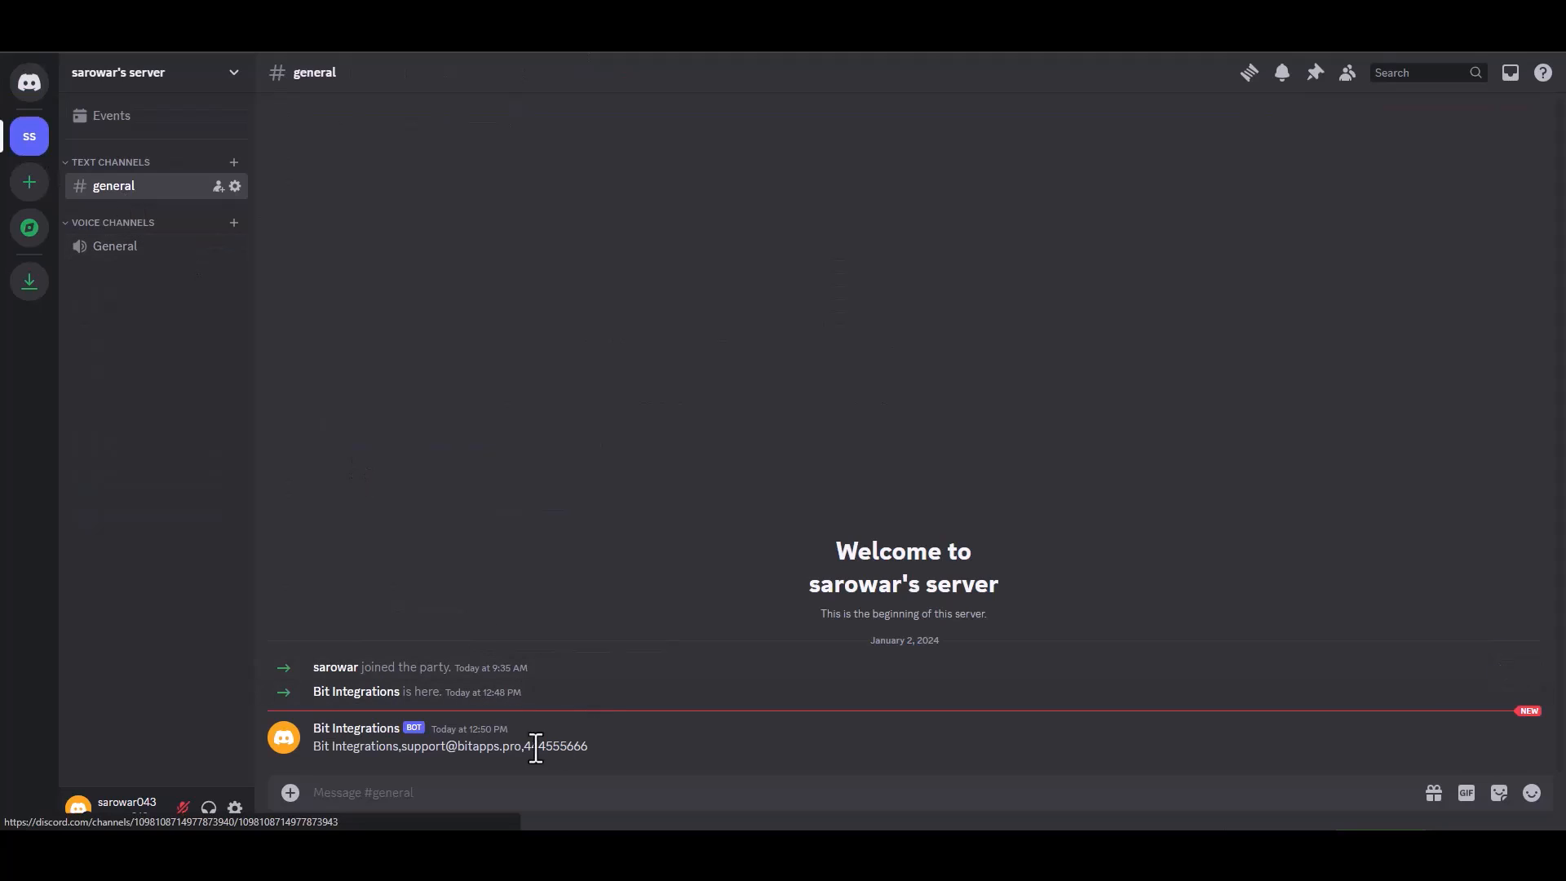
{"action": "left_click_drag", "start_coordinate": [590, 747], "coordinate": [315, 749]}
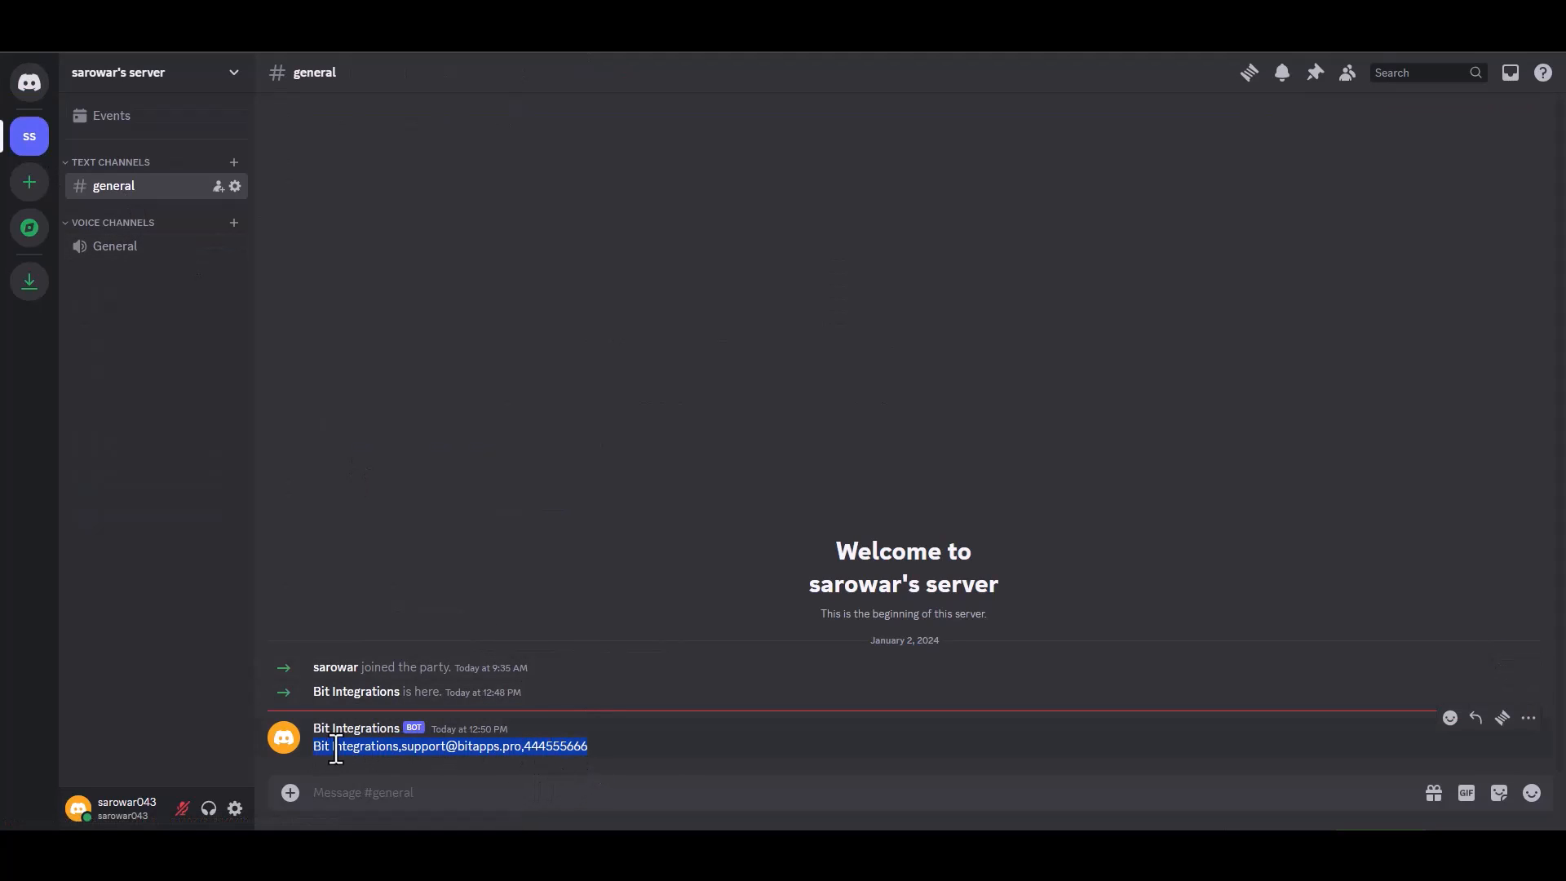
{"action": "left_click", "coordinate": [671, 750]}
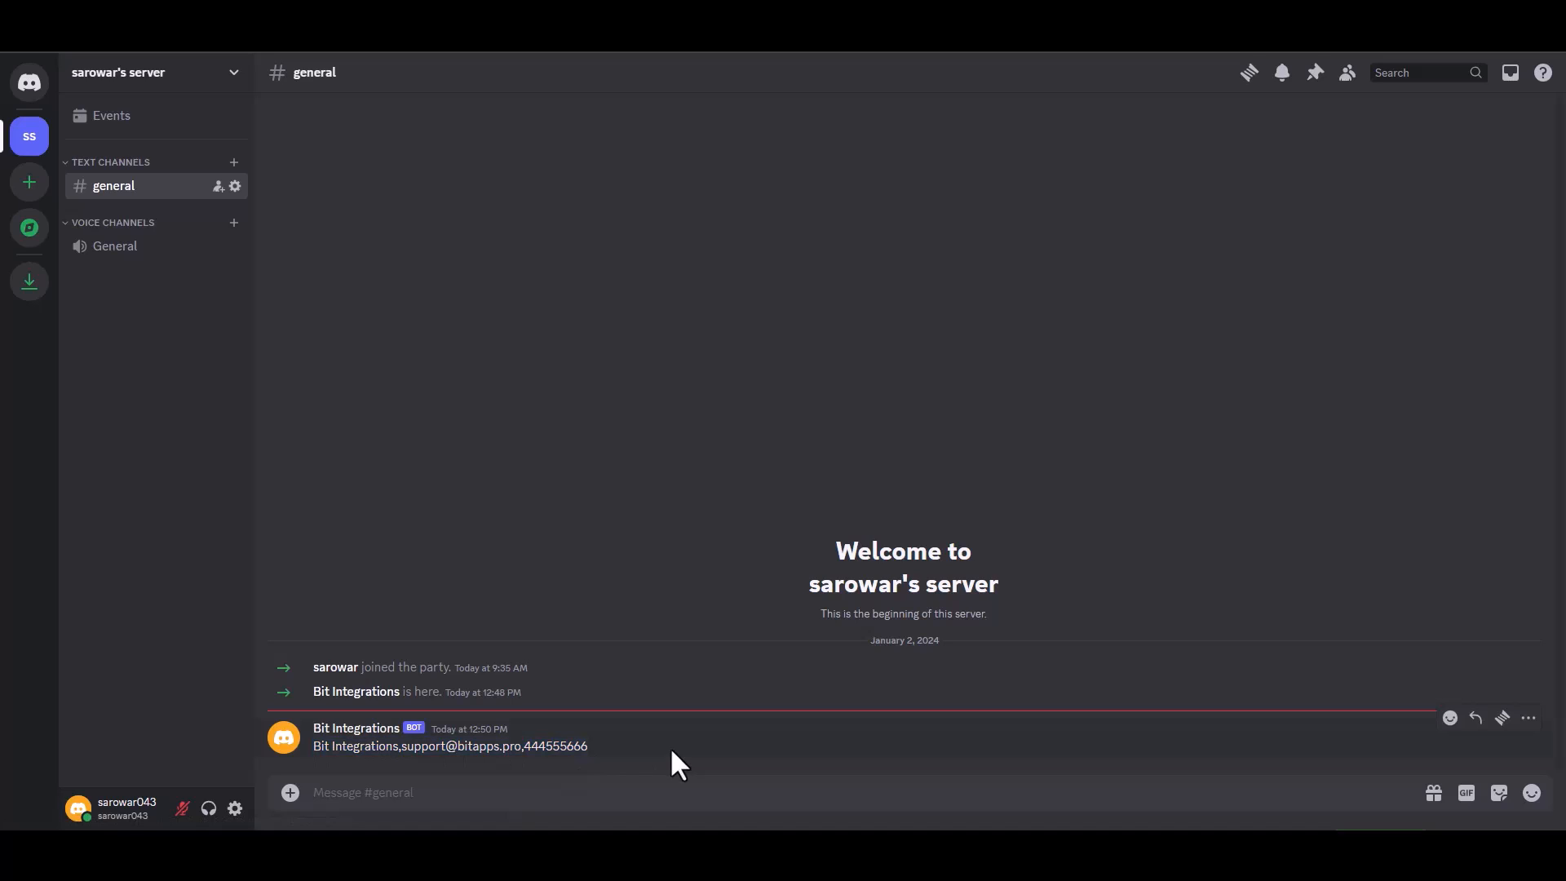